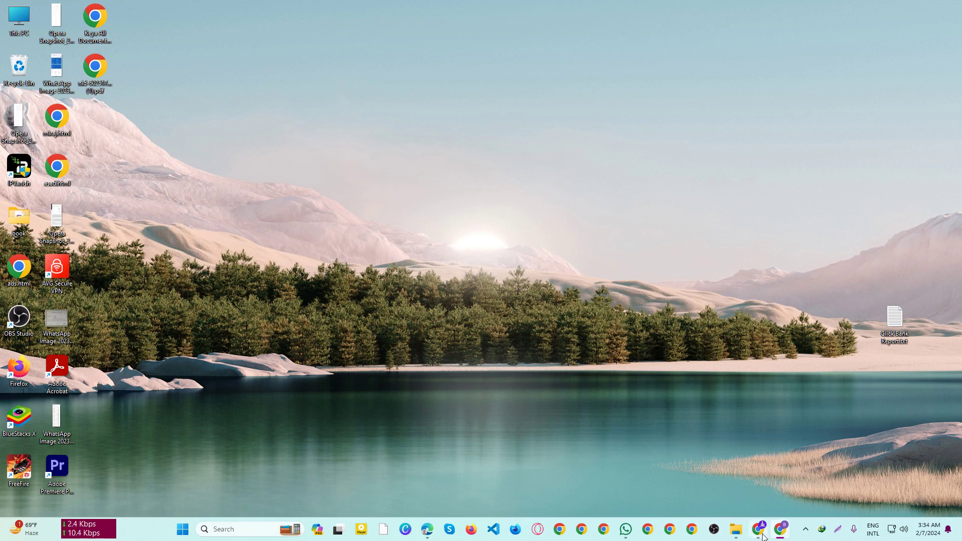
# Step: Refresh the desktop and bring the Chrome window with its new tab to the front
pyautogui.moveTo(762, 536)
pyautogui.rightClick(530, 252)
pyautogui.click(570, 296)
pyautogui.click(757, 529)
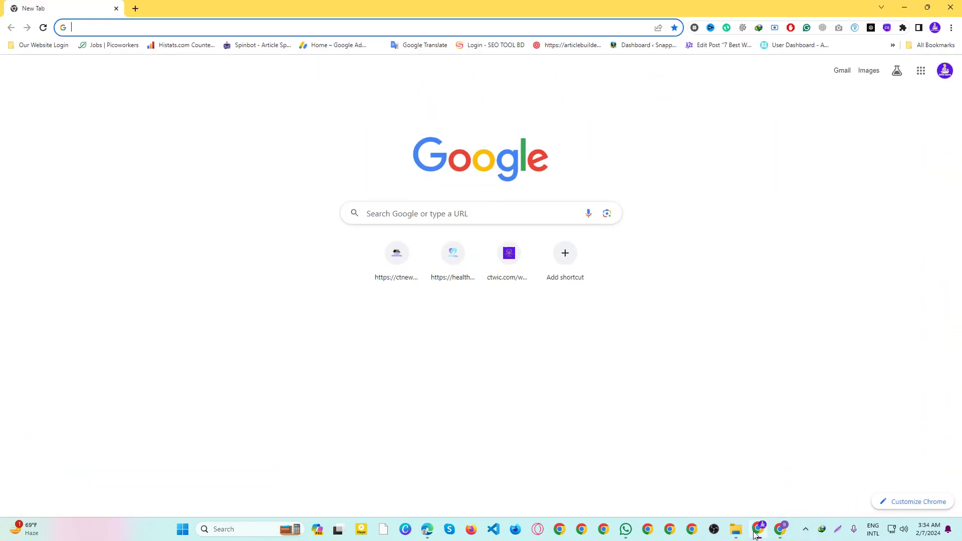
# Step: Google-search 'xampp' and open the Apache Friends XAMPP site at apachefriends.org
pyautogui.click(151, 33)
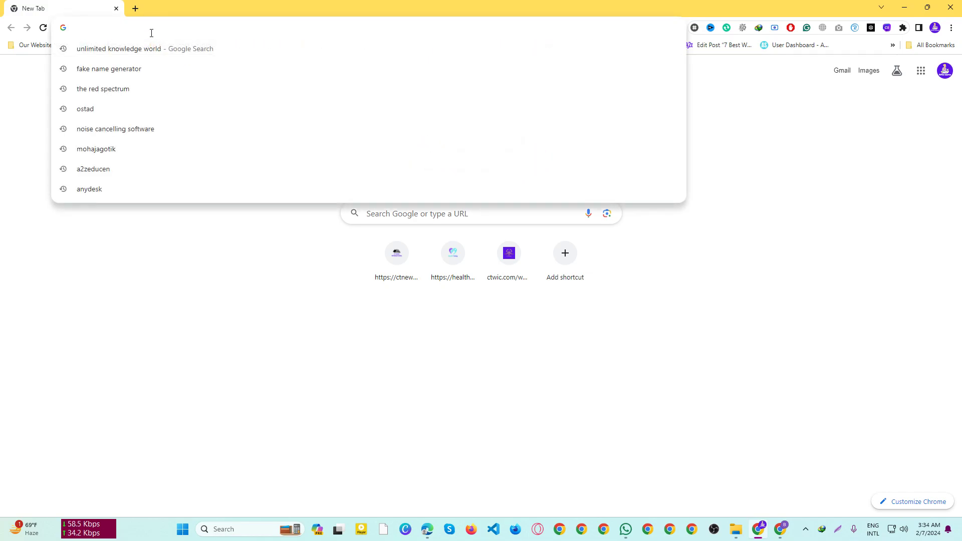
pyautogui.write('xamp')
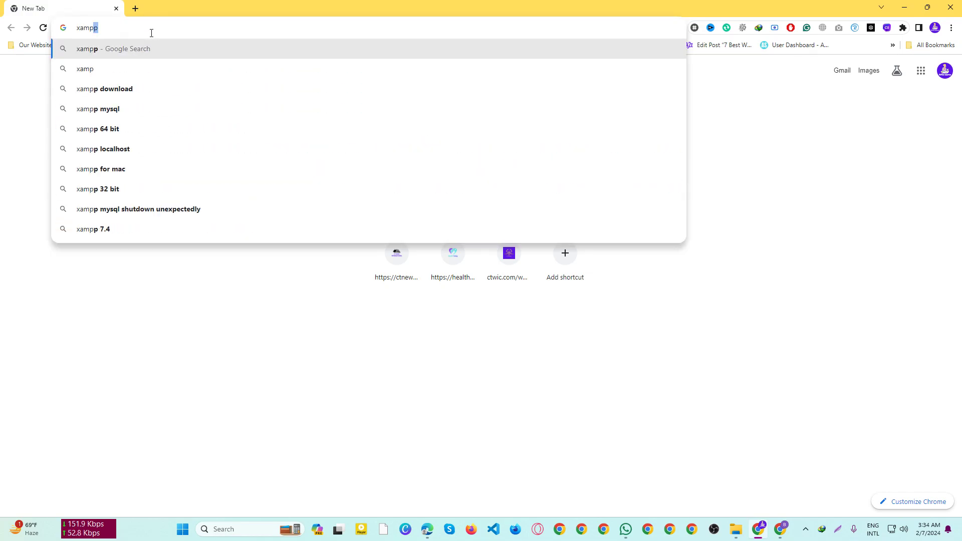
pyautogui.press('Return')
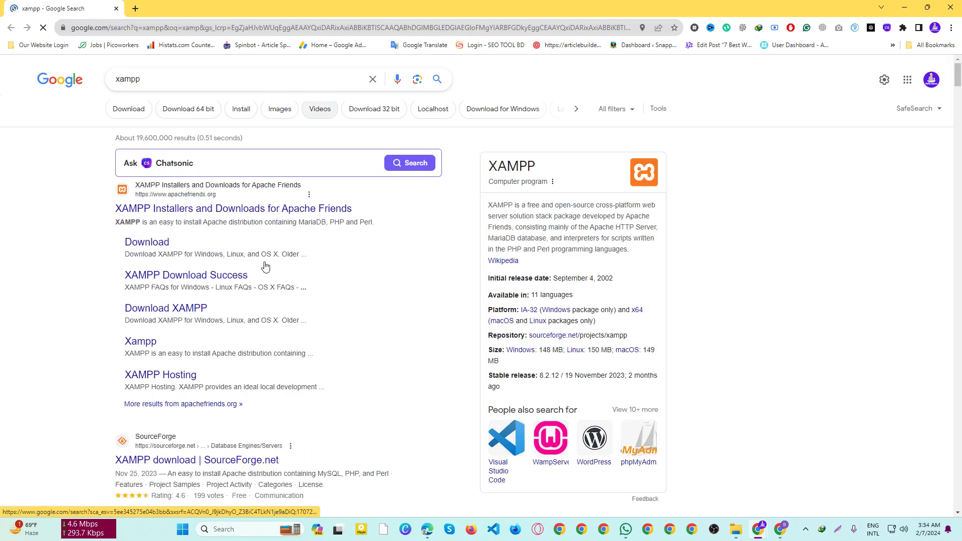
pyautogui.click(195, 209)
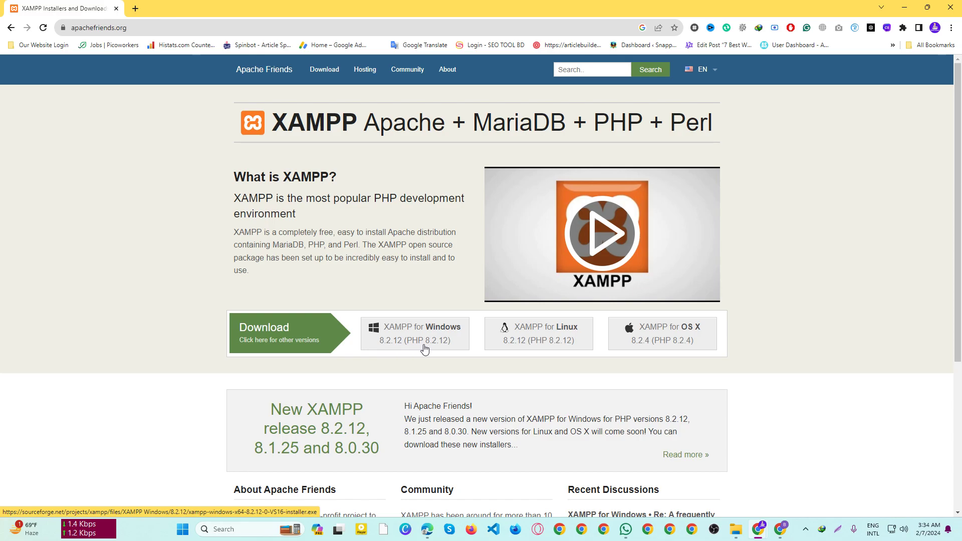
# Step: Start the XAMPP 8.2.12 Windows installer download from SourceForge through IDM
pyautogui.click(427, 339)
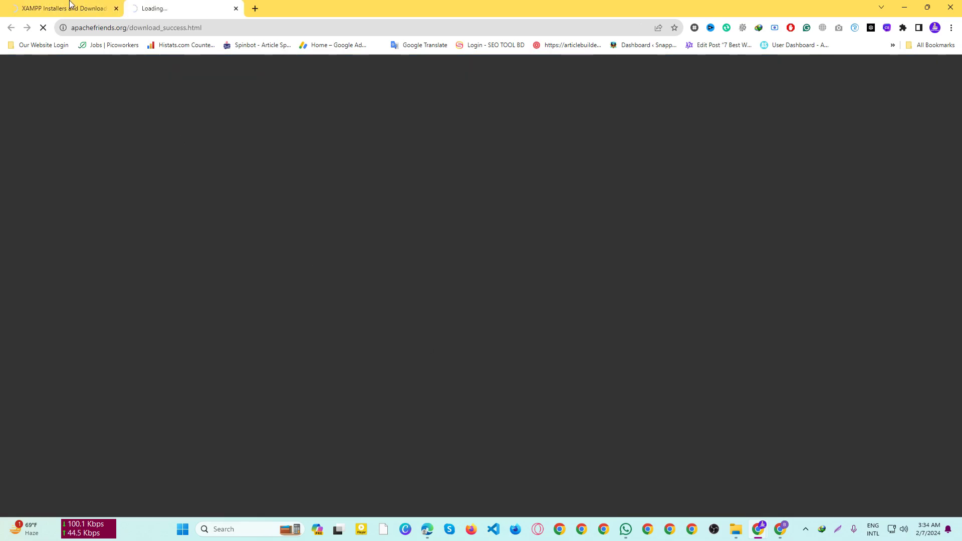
pyautogui.click(69, 5)
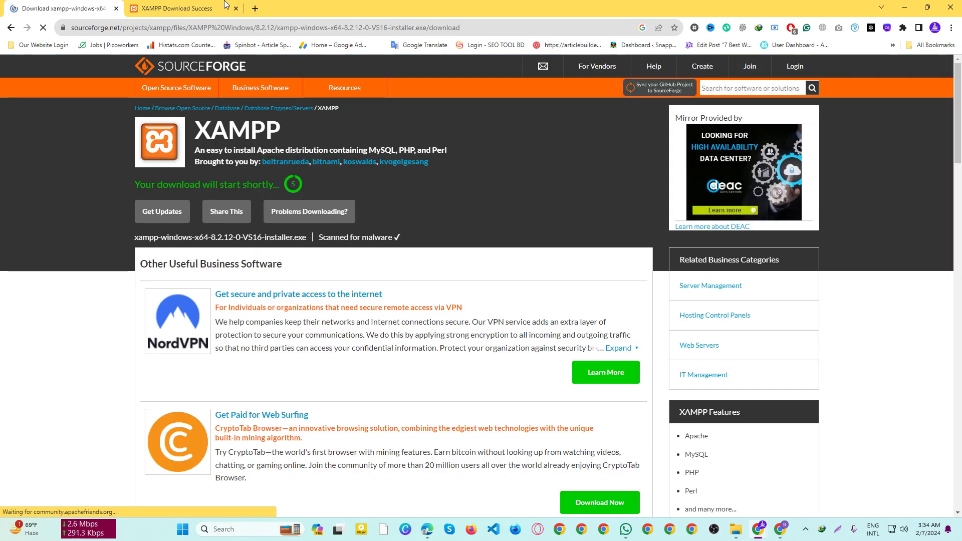
pyautogui.click(193, 8)
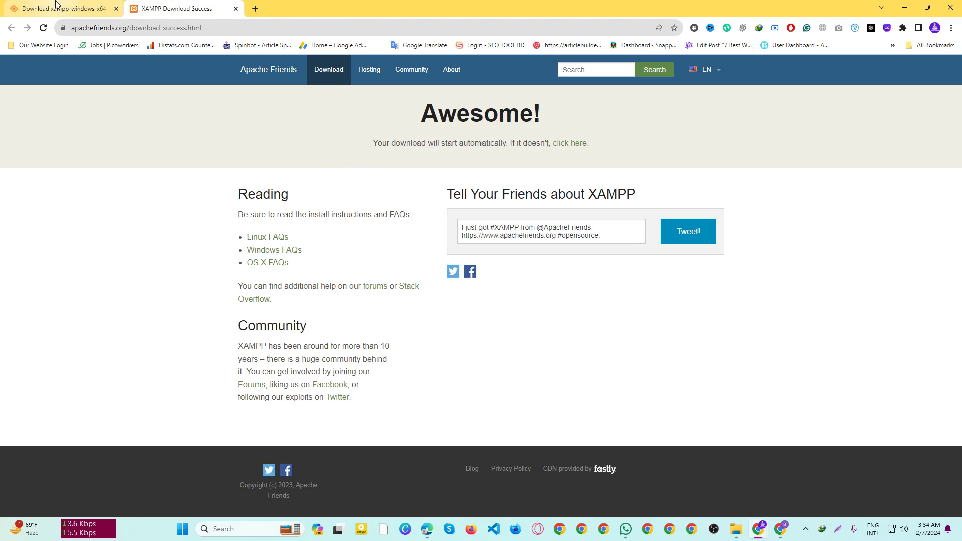
pyautogui.click(100, 8)
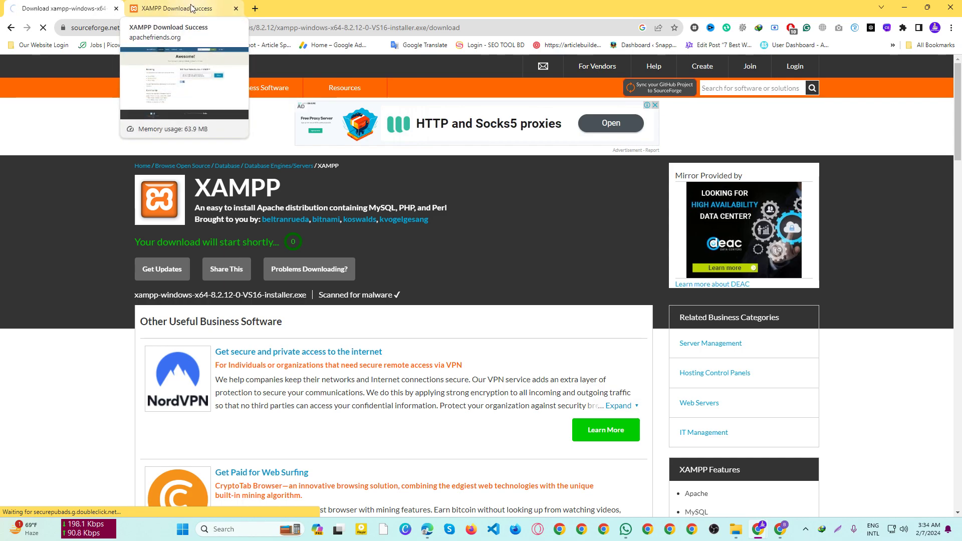
pyautogui.click(191, 8)
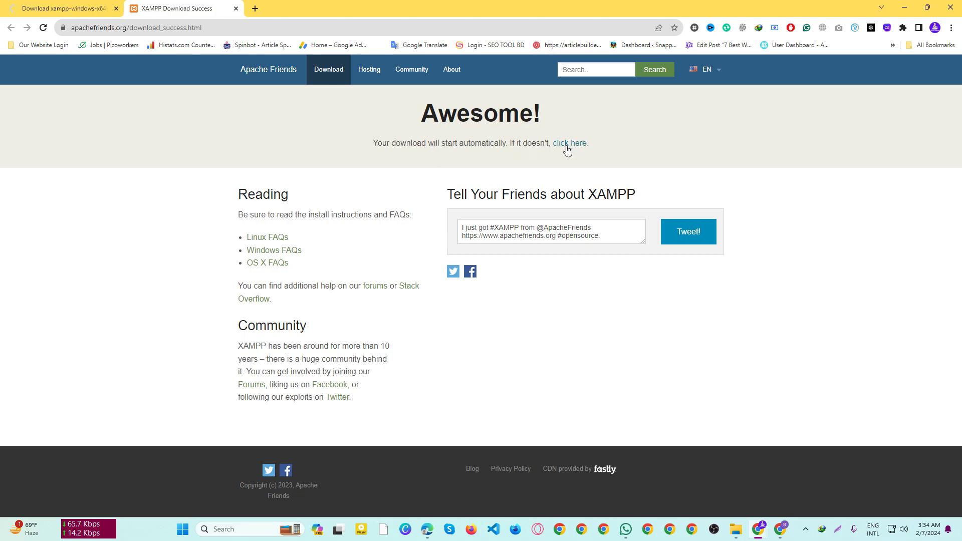
pyautogui.click(566, 145)
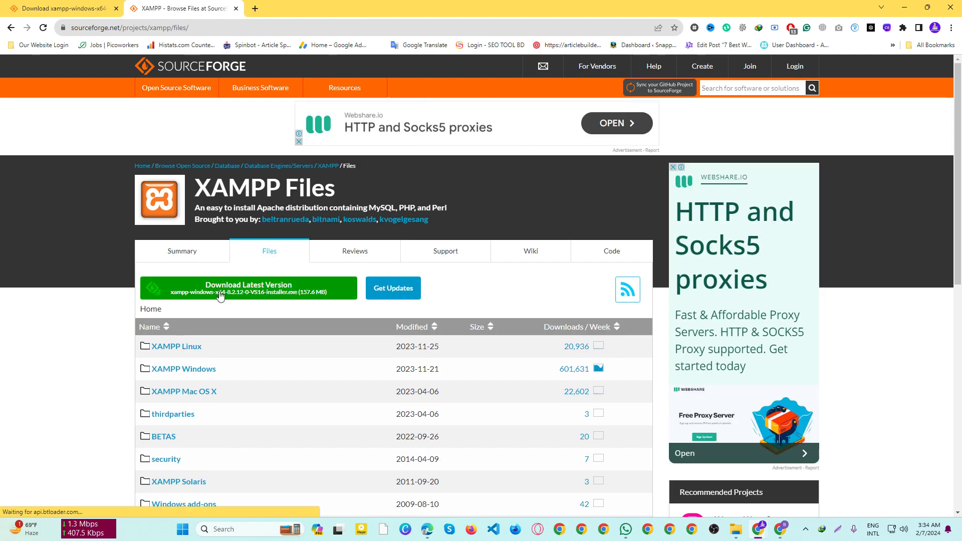
pyautogui.click(220, 294)
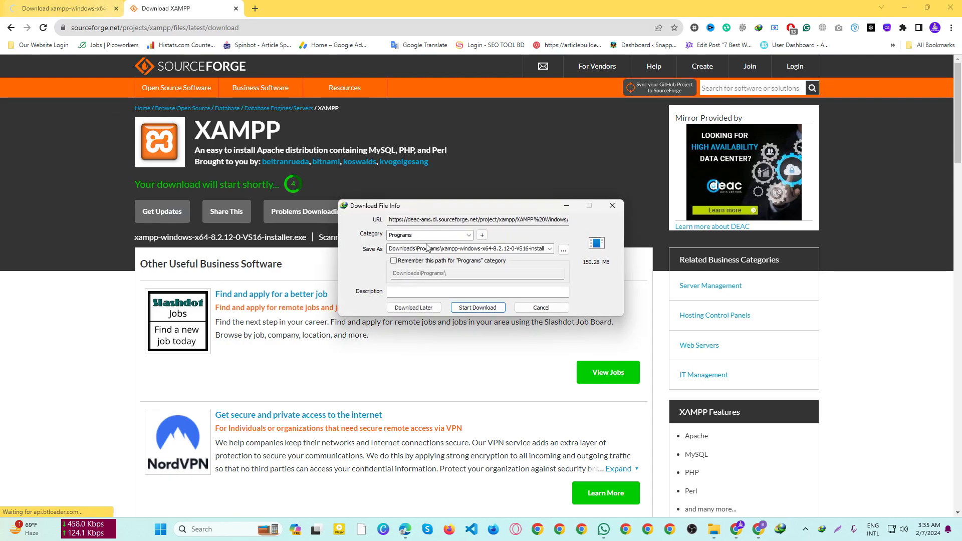
pyautogui.click(480, 311)
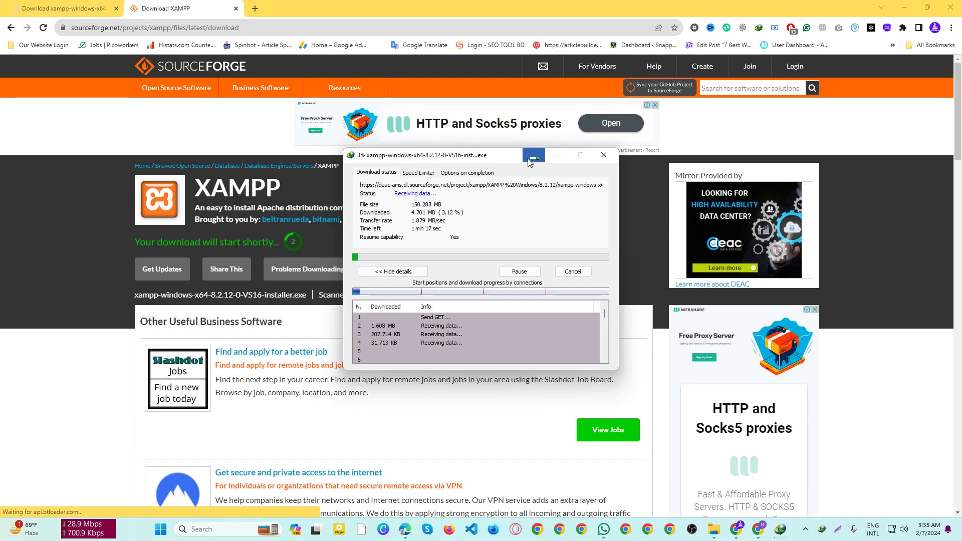
# Step: Open a blank new tab and close the XAMPP download pages
pyautogui.click(254, 9)
pyautogui.click(180, 9)
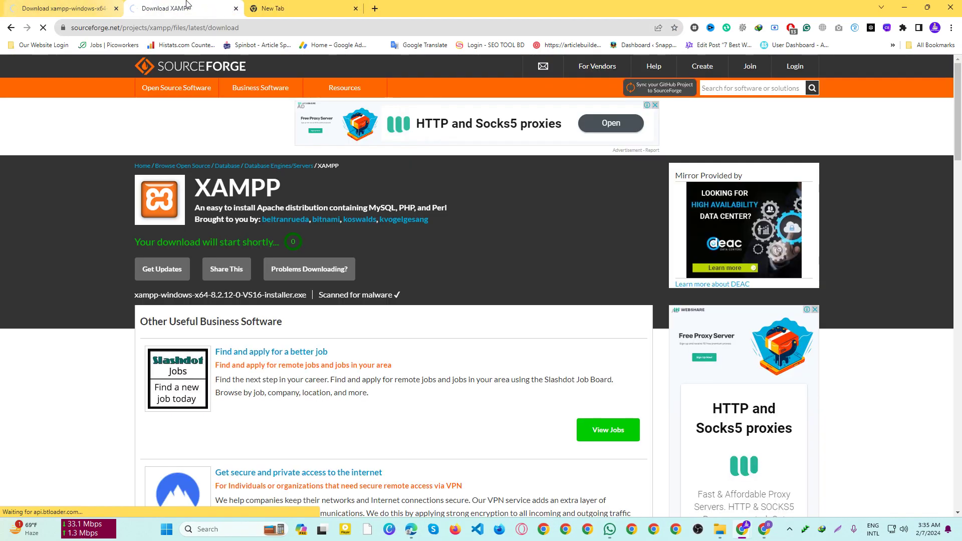
pyautogui.hotkey('ctrl', 'w')
# Step: Close the last XAMPP page, search 'wordpress' and open the wordpress.org download page
pyautogui.click(115, 8)
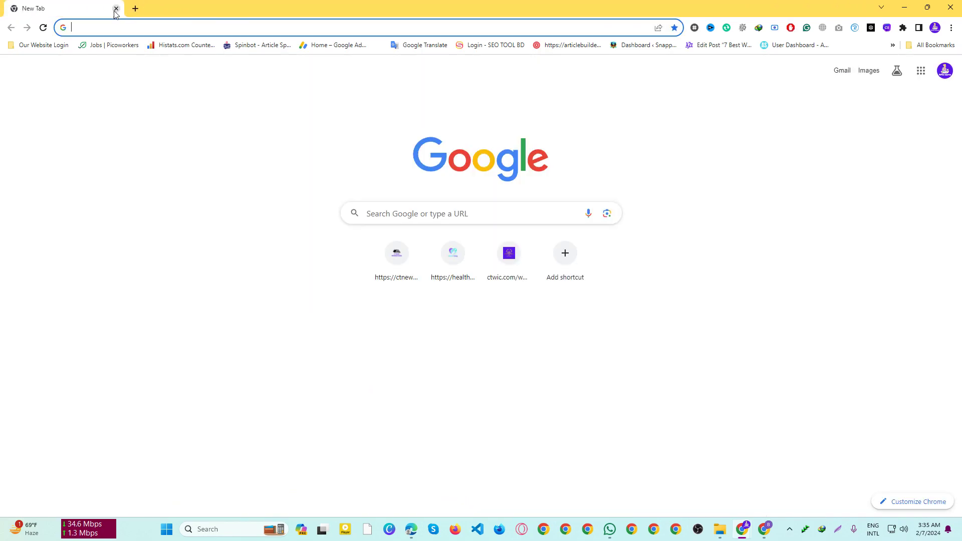
pyautogui.write('wor')
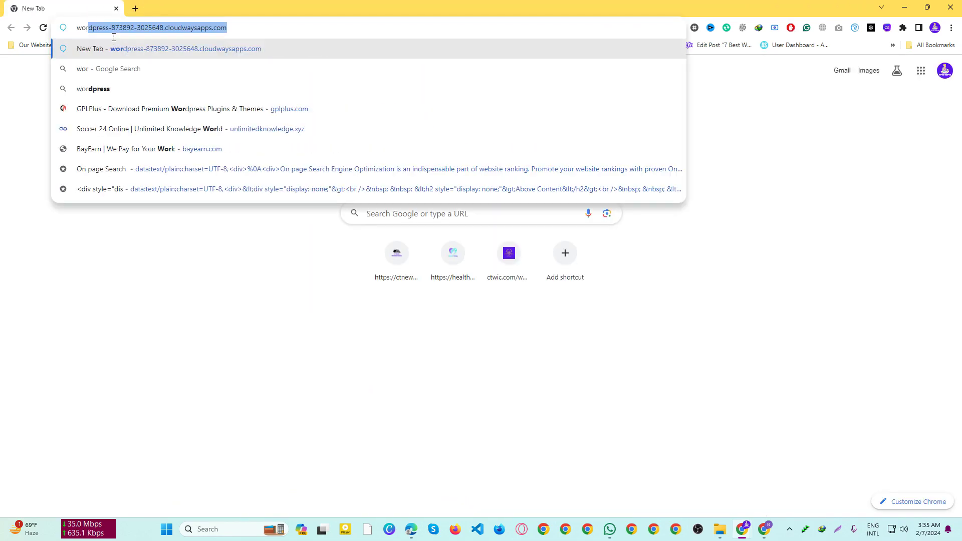
pyautogui.write('dpress')
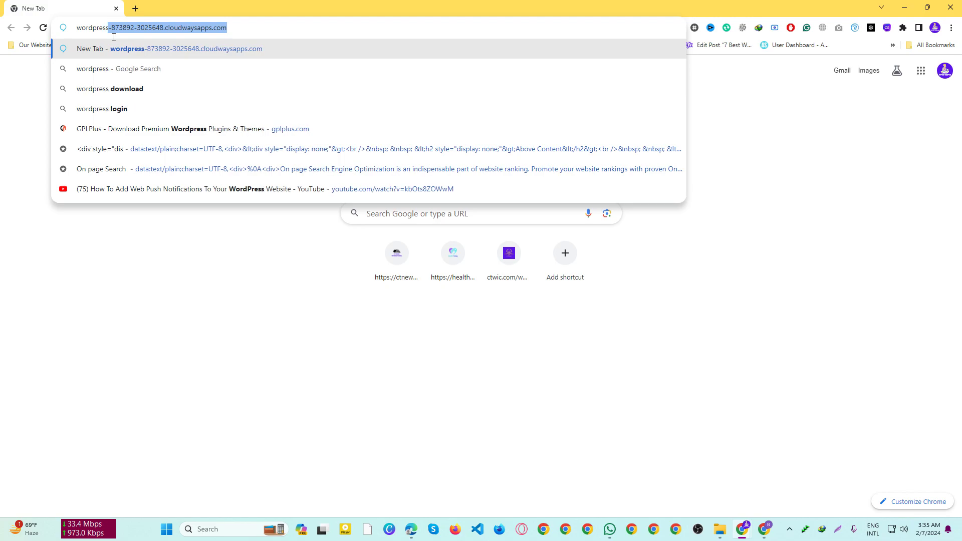
pyautogui.press('Delete')
pyautogui.press('Return')
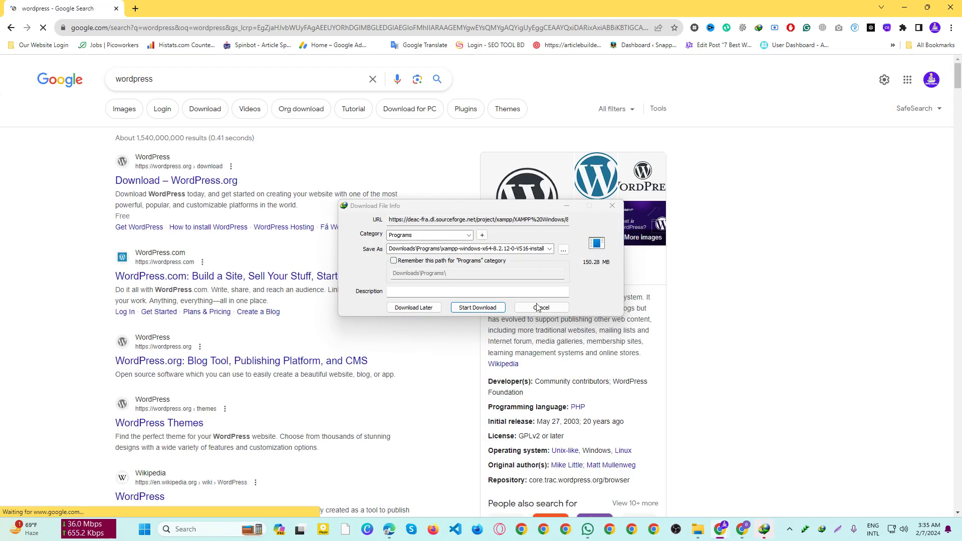
pyautogui.click(541, 308)
pyautogui.click(183, 214)
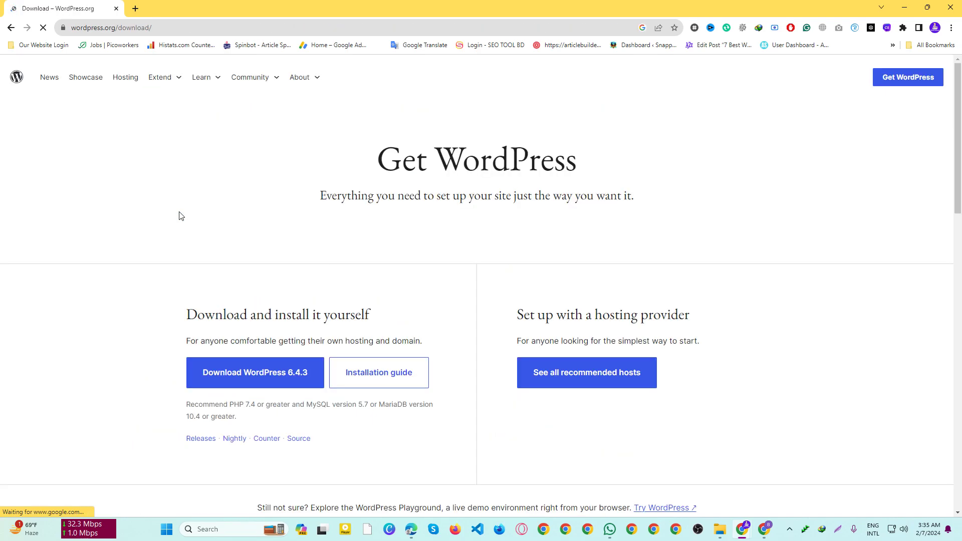
# Step: Download the WordPress 6.4.3 zip via IDM, overwriting the earlier file
pyautogui.click(290, 387)
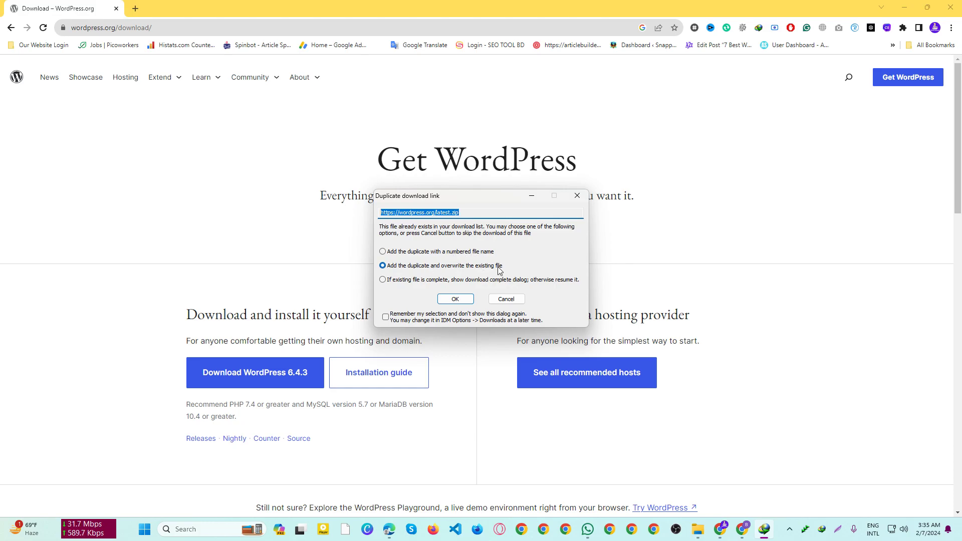
pyautogui.click(455, 297)
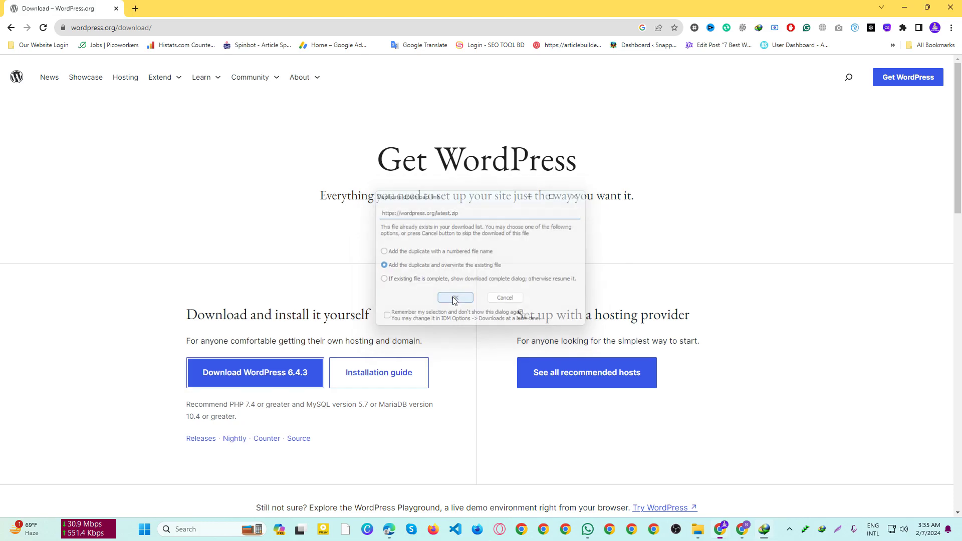
pyautogui.click(480, 308)
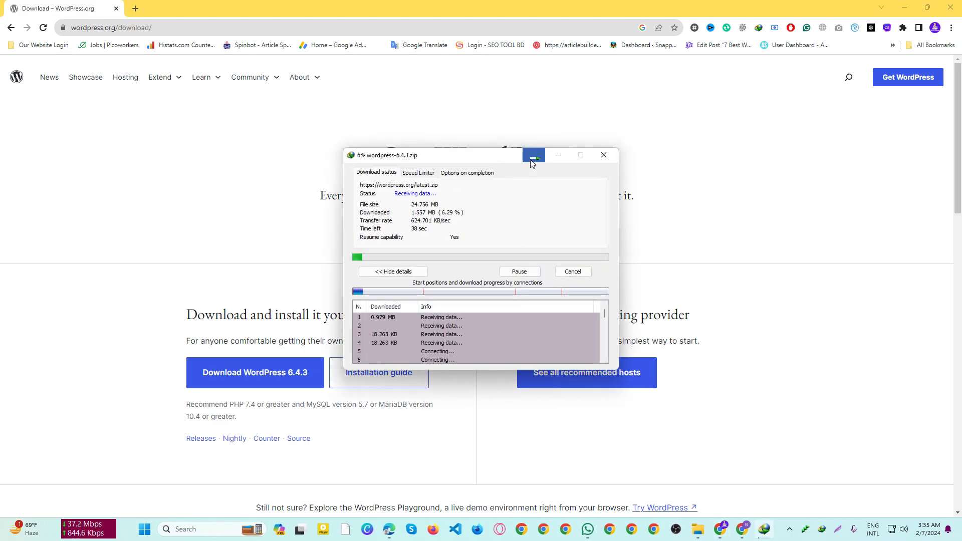
pyautogui.click(534, 158)
# Step: Check the XAMPP installer download is nearly finished, then minimize the Chrome windows
pyautogui.click(808, 529)
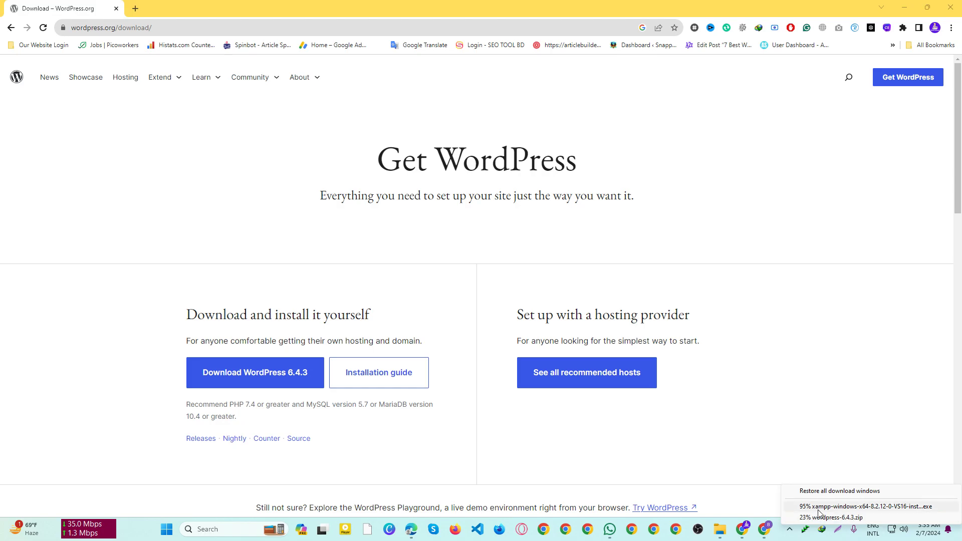
pyautogui.click(830, 493)
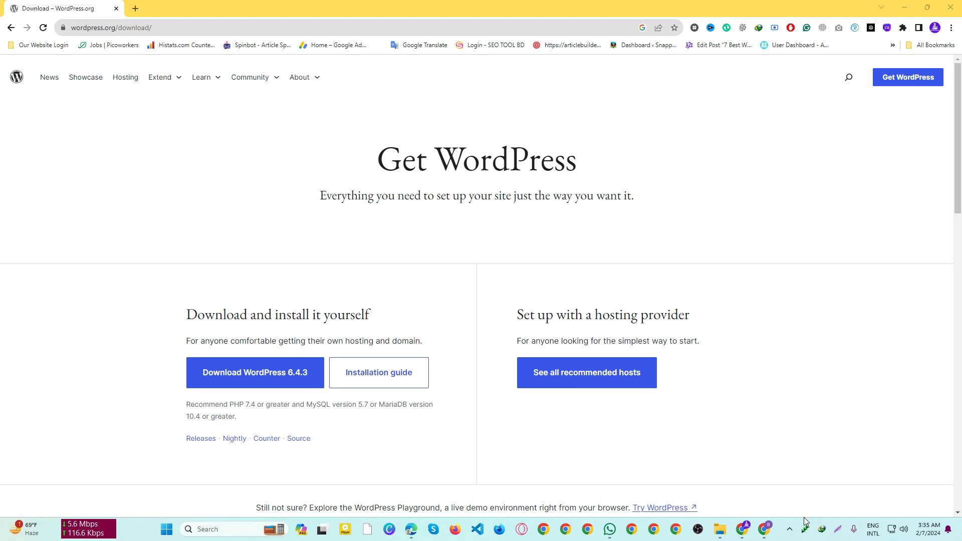
pyautogui.click(805, 527)
pyautogui.click(812, 512)
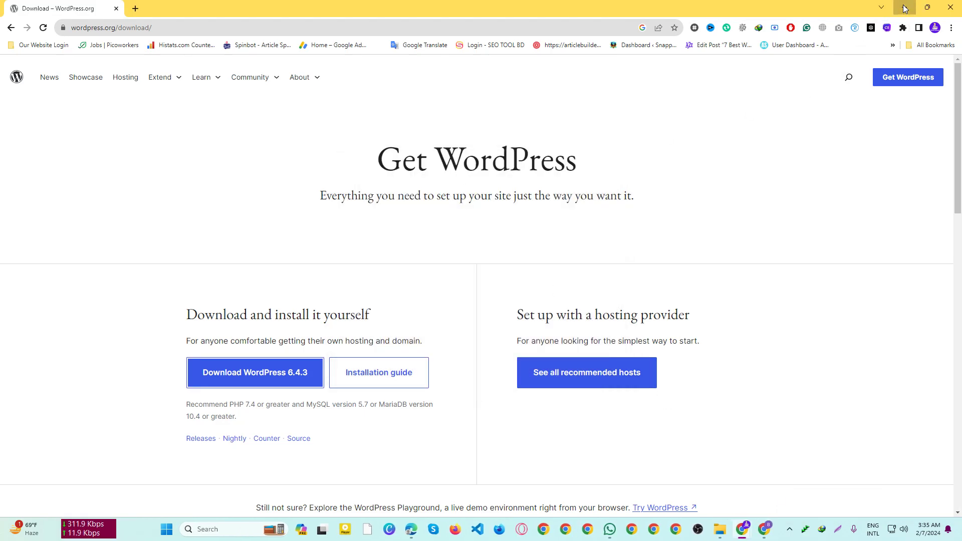
pyautogui.click(904, 7)
pyautogui.click(950, 7)
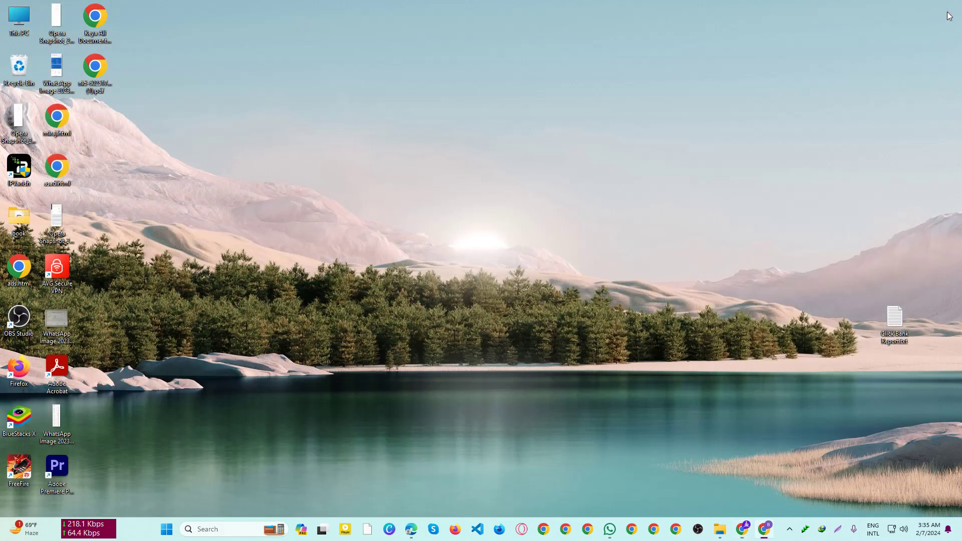
# Step: Launch xampp-windows-x64-8.2.12-0-VS16 from the Downloads Programs folder in File Explorer
pyautogui.doubleClick(15, 18)
pyautogui.click(76, 145)
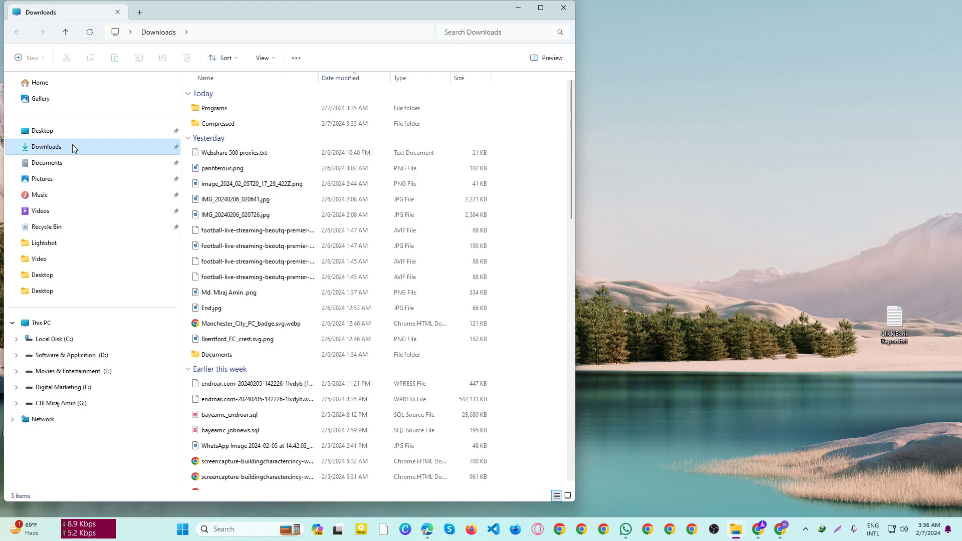
pyautogui.doubleClick(214, 125)
pyautogui.click(233, 110)
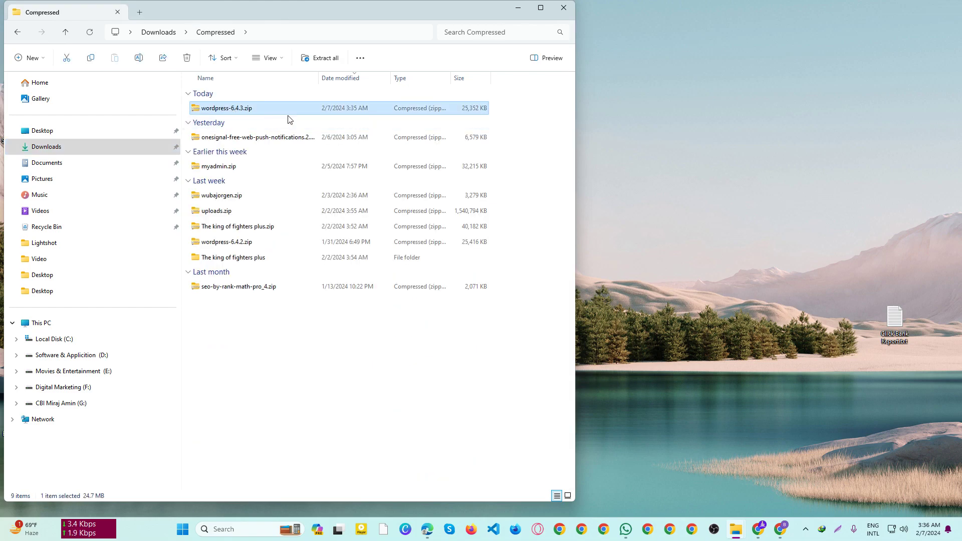
pyautogui.click(19, 34)
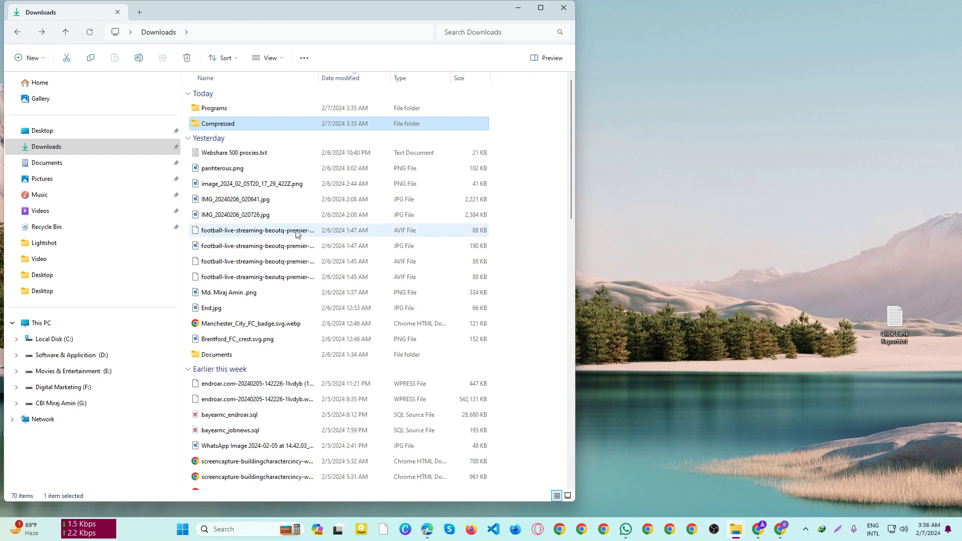
pyautogui.scroll(-5, 230, 350)
pyautogui.click(231, 332)
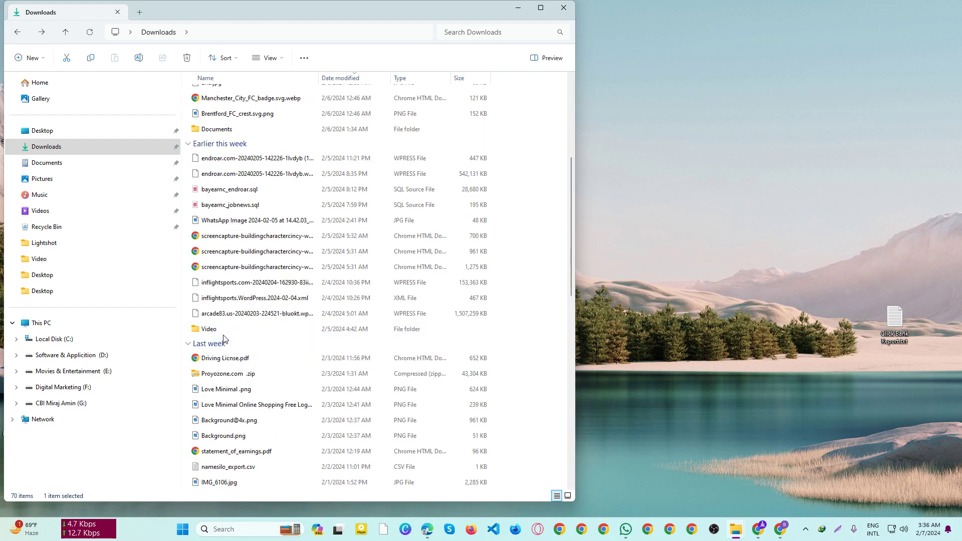
pyautogui.scroll(5, 231, 341)
pyautogui.doubleClick(231, 108)
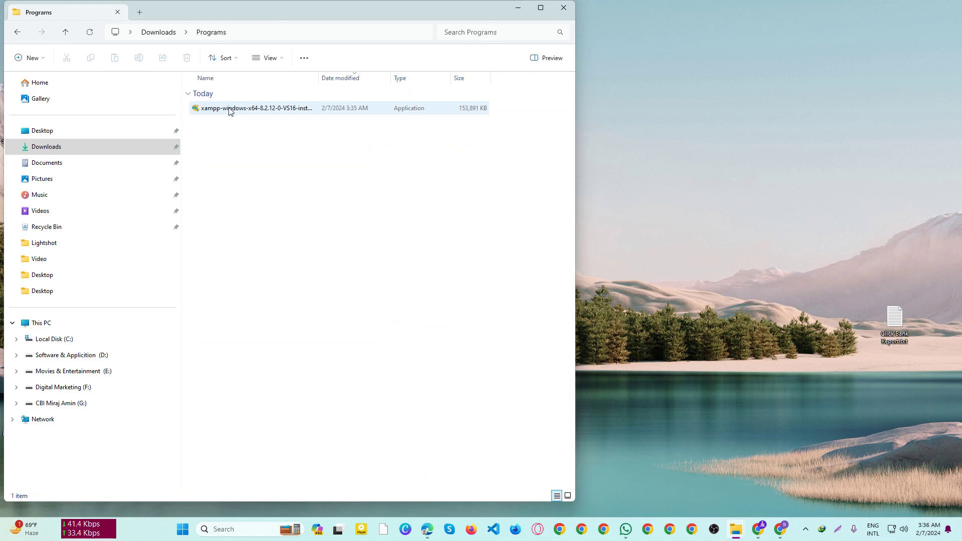
pyautogui.doubleClick(369, 109)
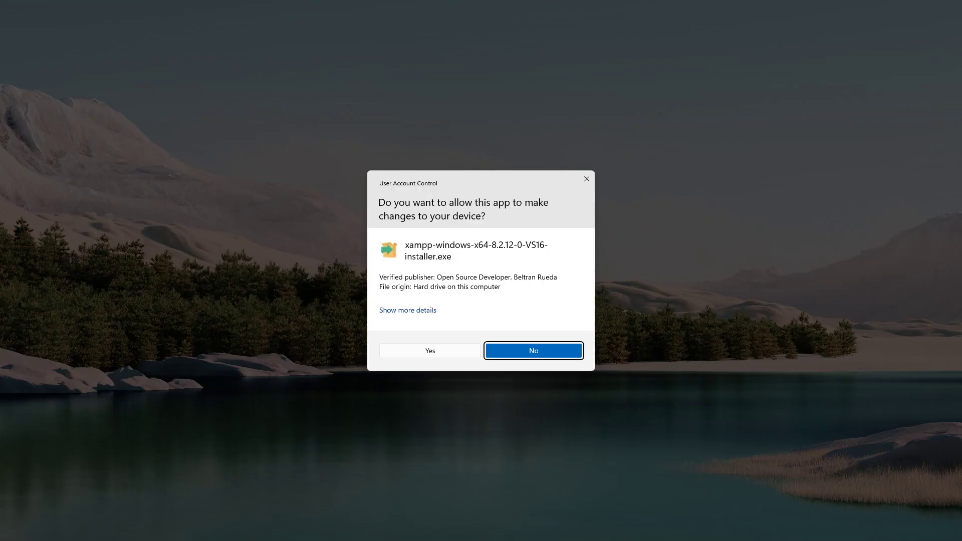
# Step: Allow the XAMPP installer and advance past component selection to the C:\xampp folder step
pyautogui.click(458, 355)
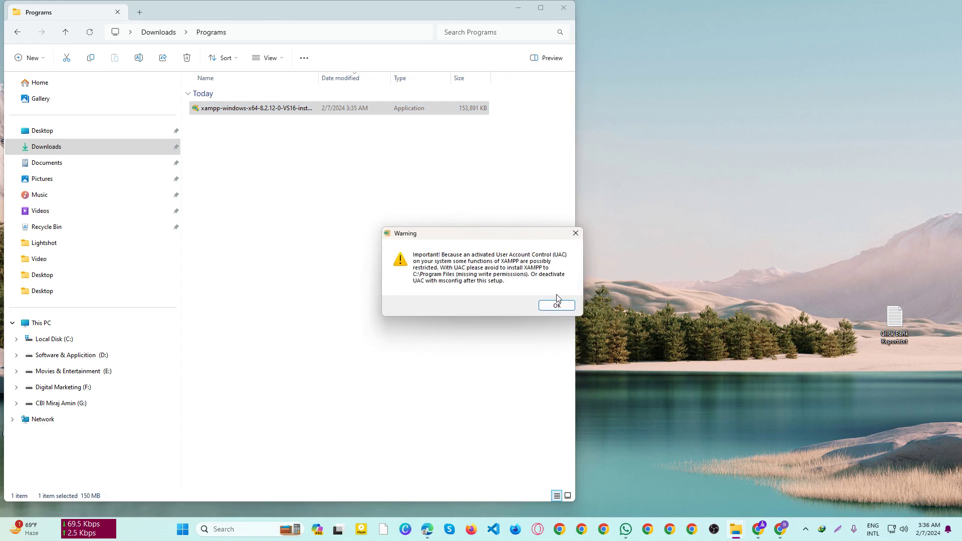
pyautogui.click(556, 305)
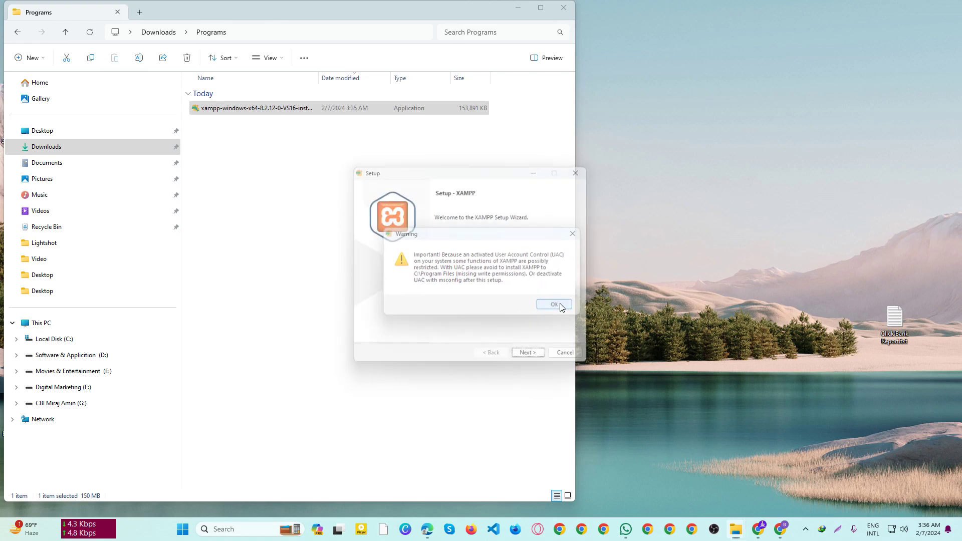
pyautogui.click(532, 360)
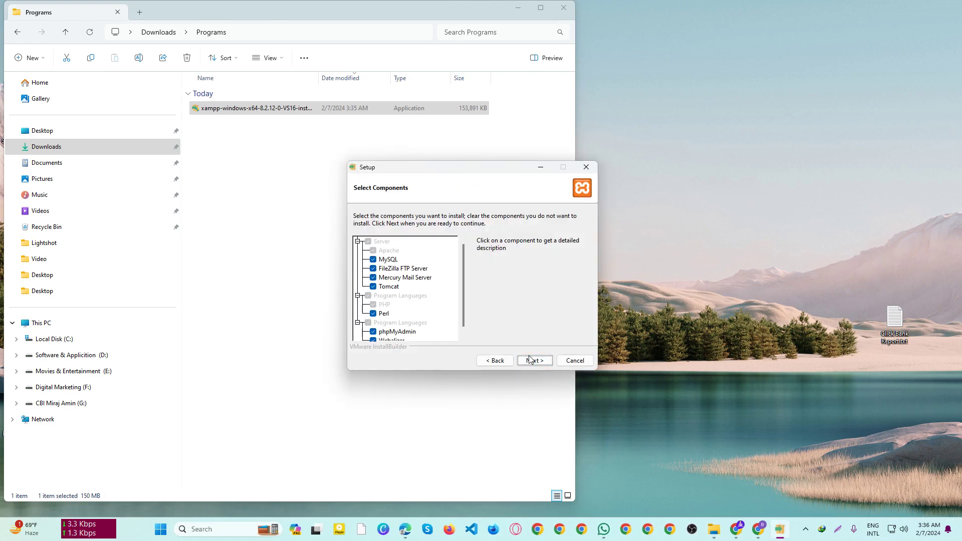
pyautogui.click(535, 360)
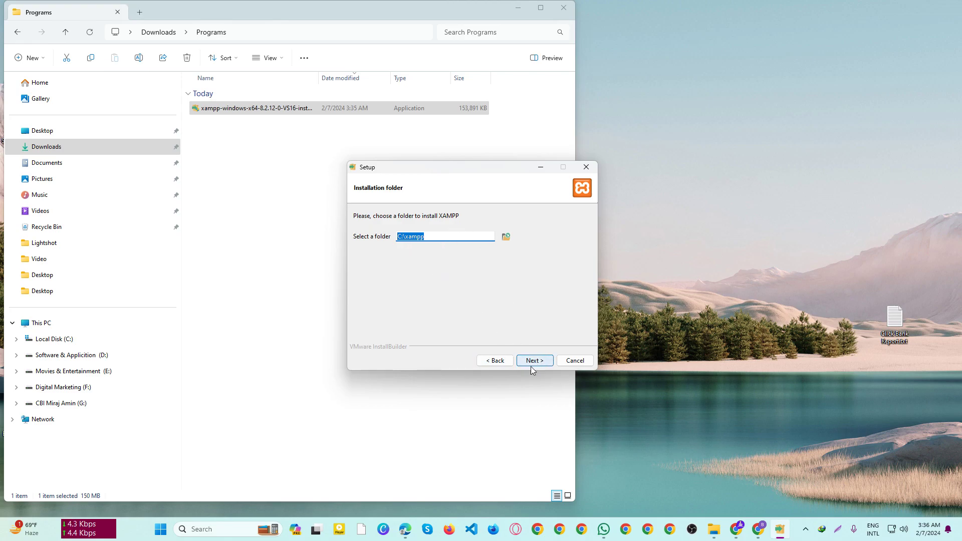
# Step: Cancel and confirm aborting the setup, then switch File Explorer to Documents
pyautogui.click(574, 361)
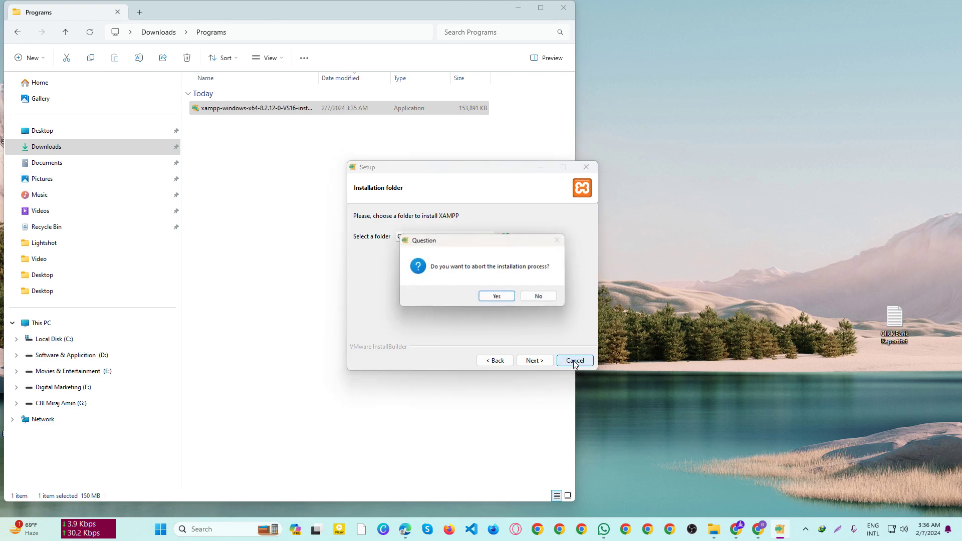
pyautogui.click(501, 297)
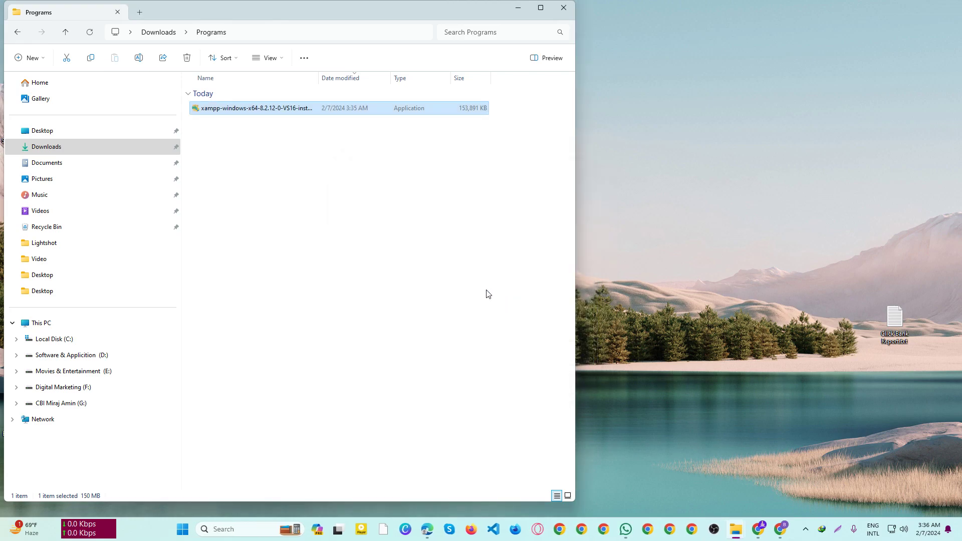
pyautogui.click(476, 285)
pyautogui.click(52, 164)
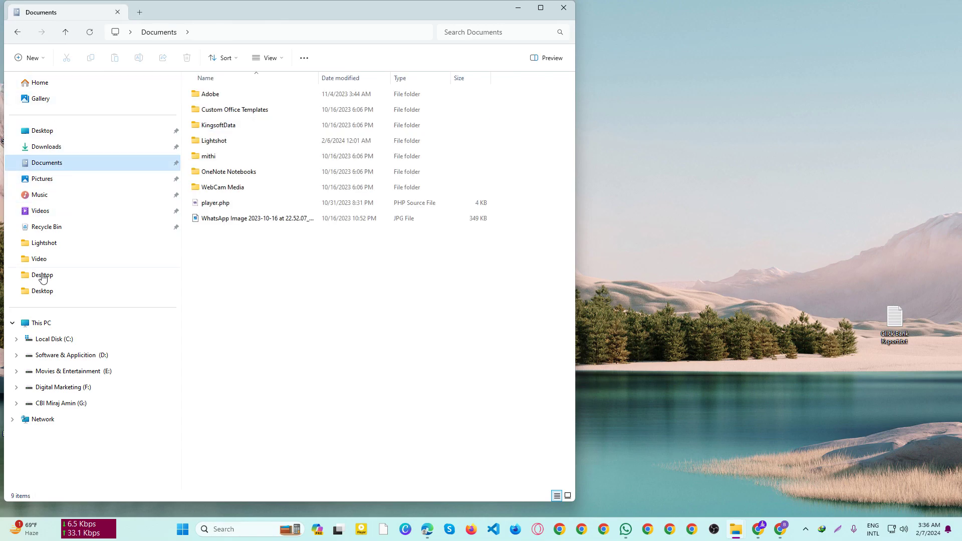
# Step: Open XAMPP Control Panel v3.3.0 and centre its window on screen
pyautogui.click(518, 8)
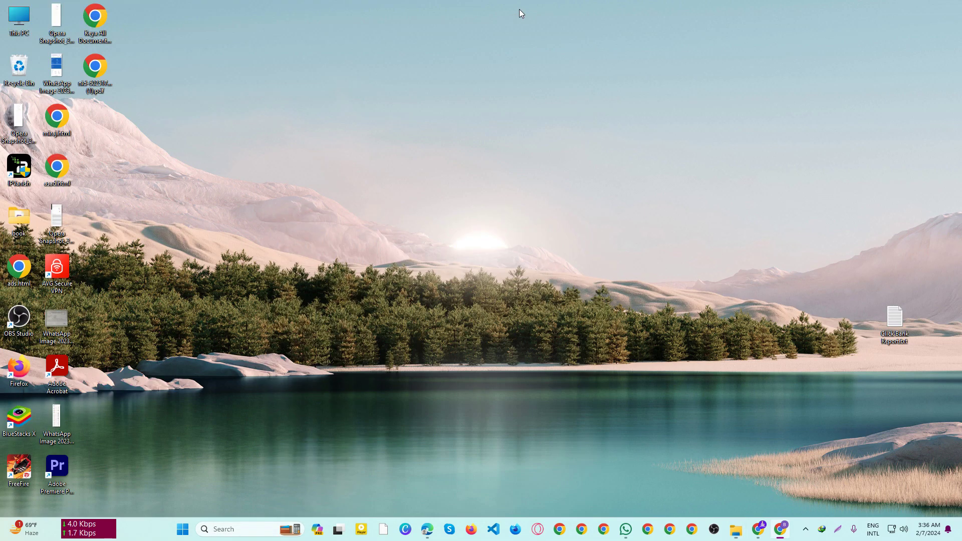
pyautogui.click(383, 529)
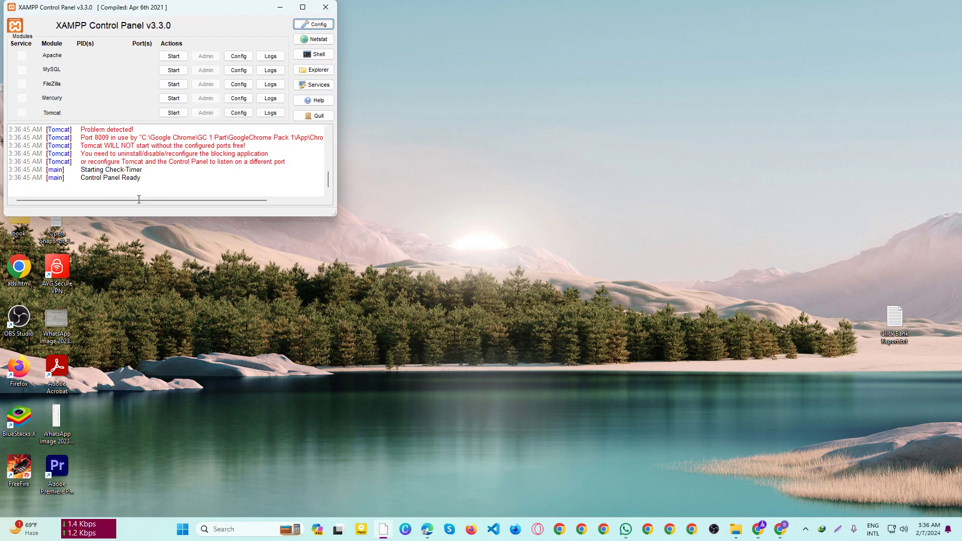
pyautogui.scroll(8, 143, 189)
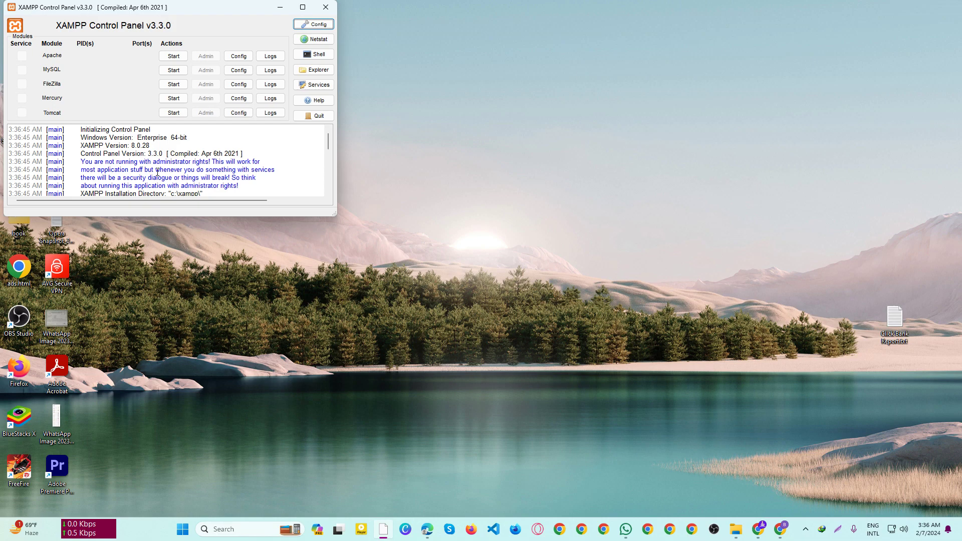
pyautogui.scroll(-8, 158, 172)
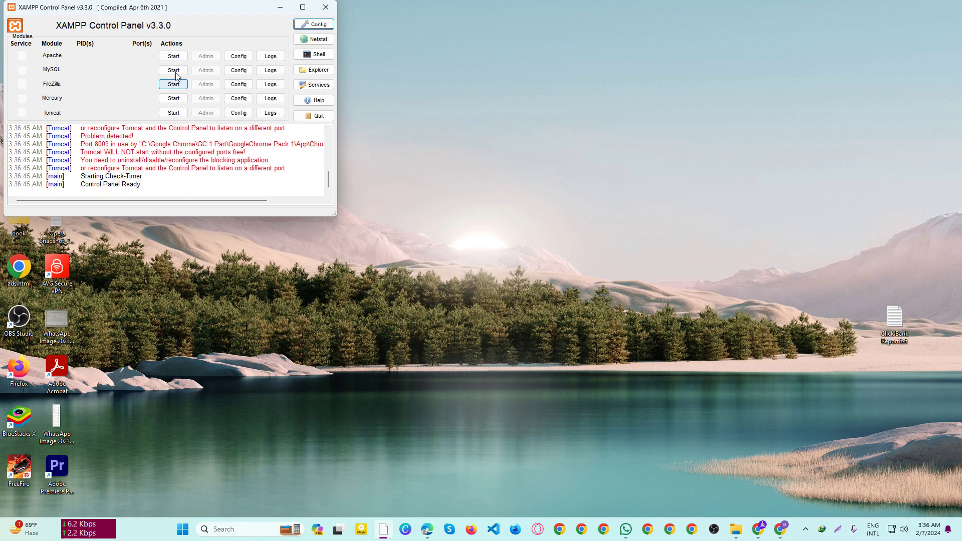
pyautogui.moveTo(195, 12); pyautogui.dragTo(364, 131)
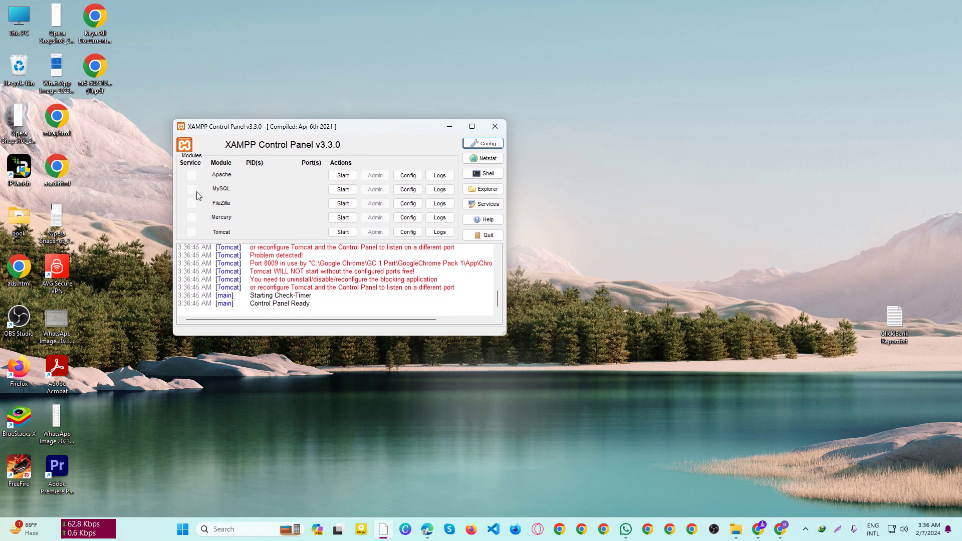
# Step: Start Apache (ports 80, 443) and MySQL (3306), then open Apache's Admin dashboard
pyautogui.click(343, 175)
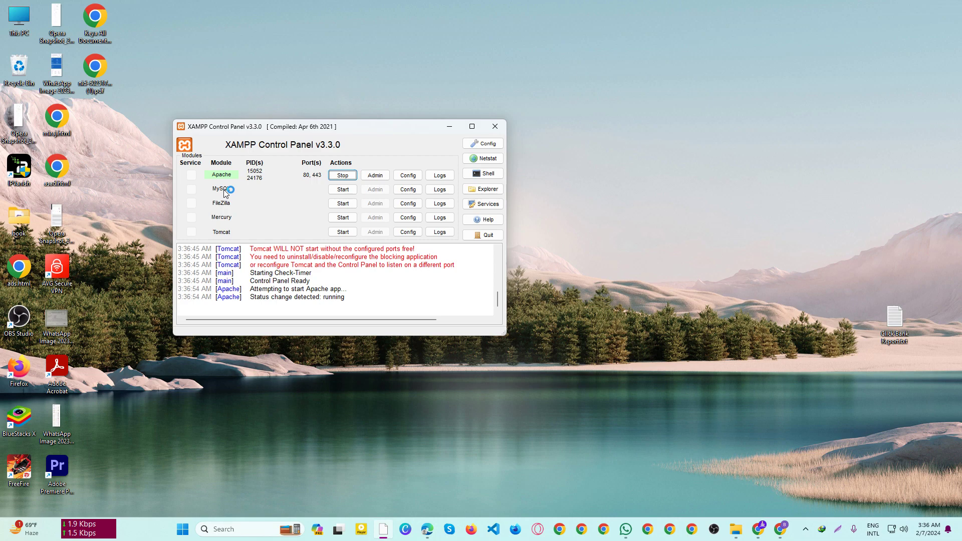
pyautogui.click(342, 190)
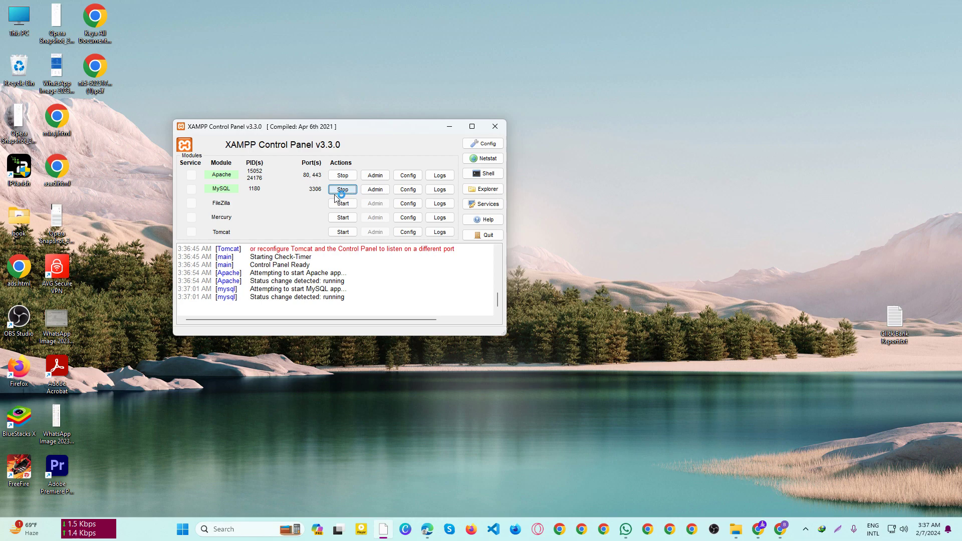
pyautogui.click(376, 176)
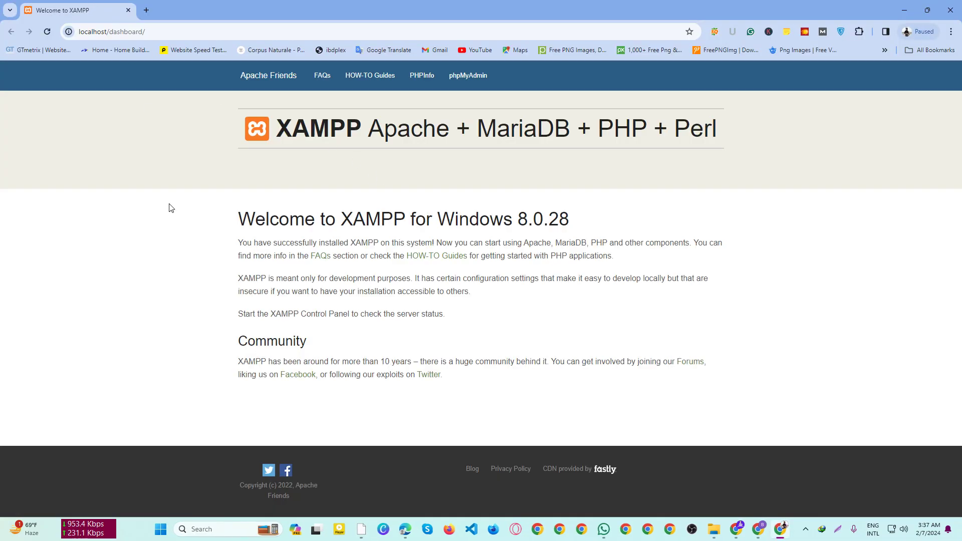
# Step: Open phpMyAdmin from MySQL's Admin button, then return to the Welcome to XAMPP tab
pyautogui.click(362, 529)
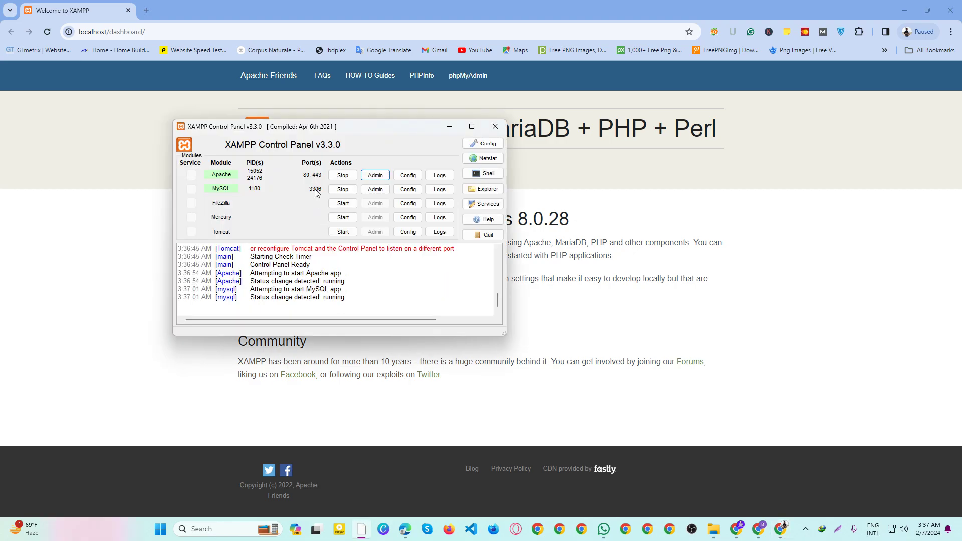
pyautogui.click(371, 188)
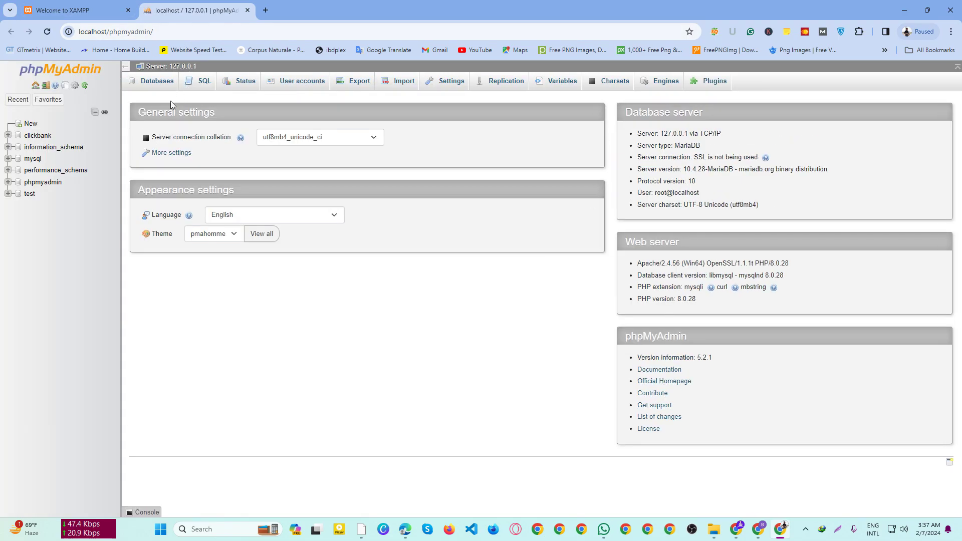
pyautogui.click(75, 10)
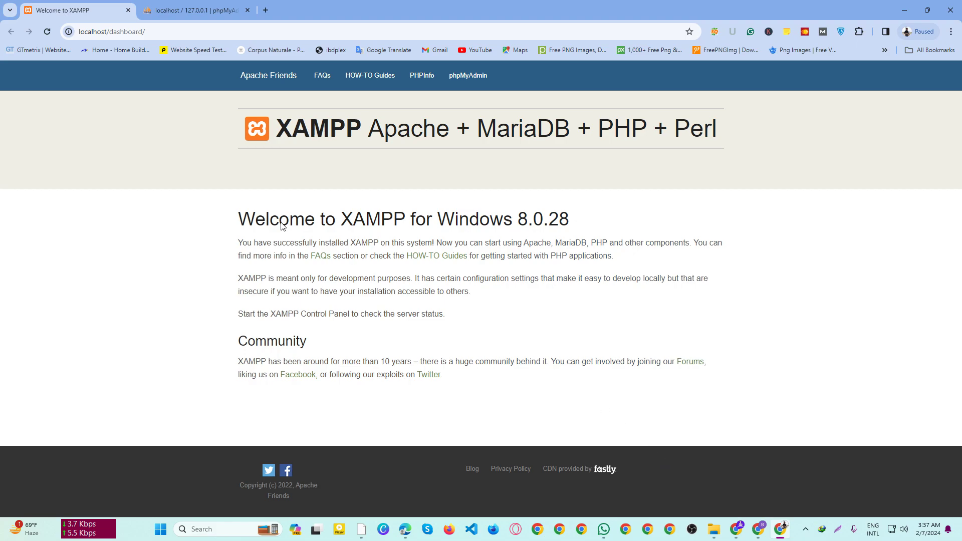
# Step: Copy wordpress-6.4.3.zip from the Downloads Compressed folder
pyautogui.click(713, 528)
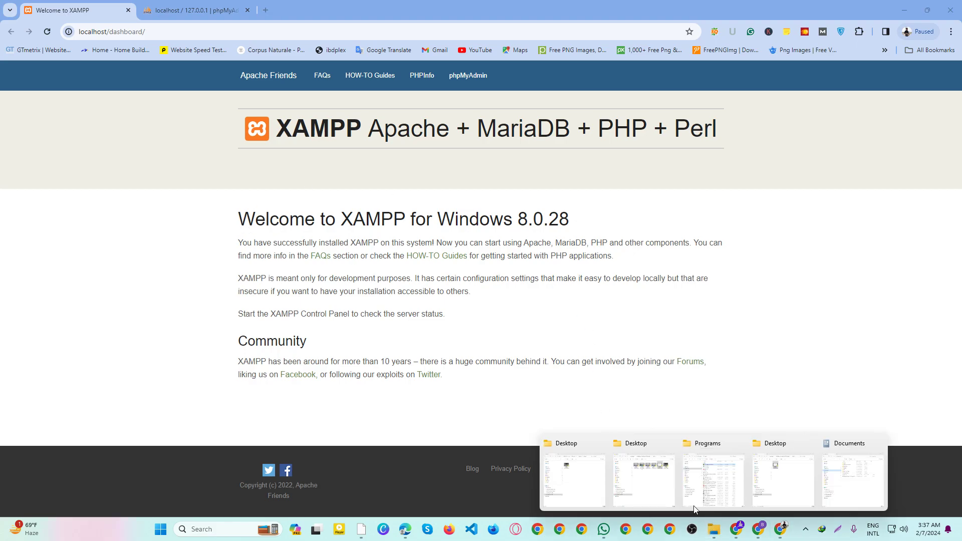
pyautogui.click(841, 471)
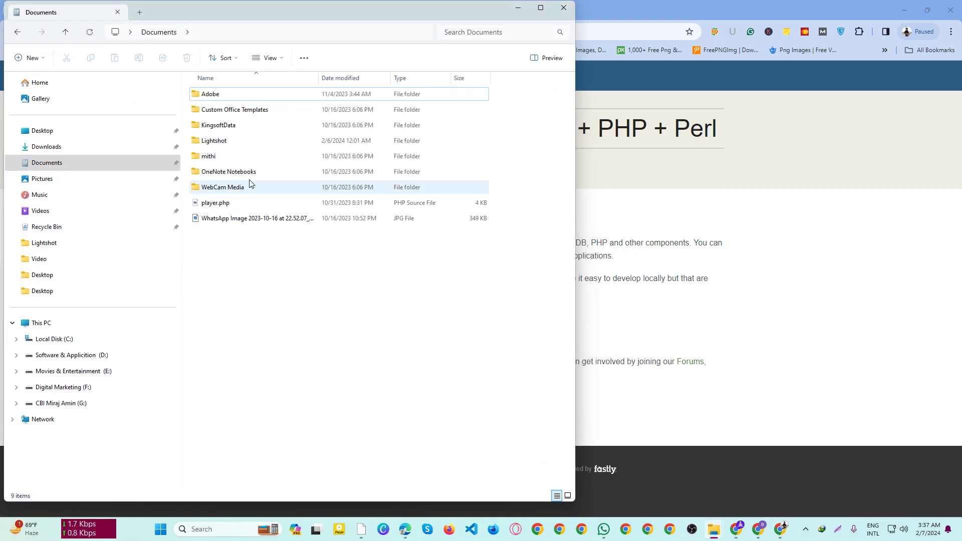
pyautogui.click(44, 146)
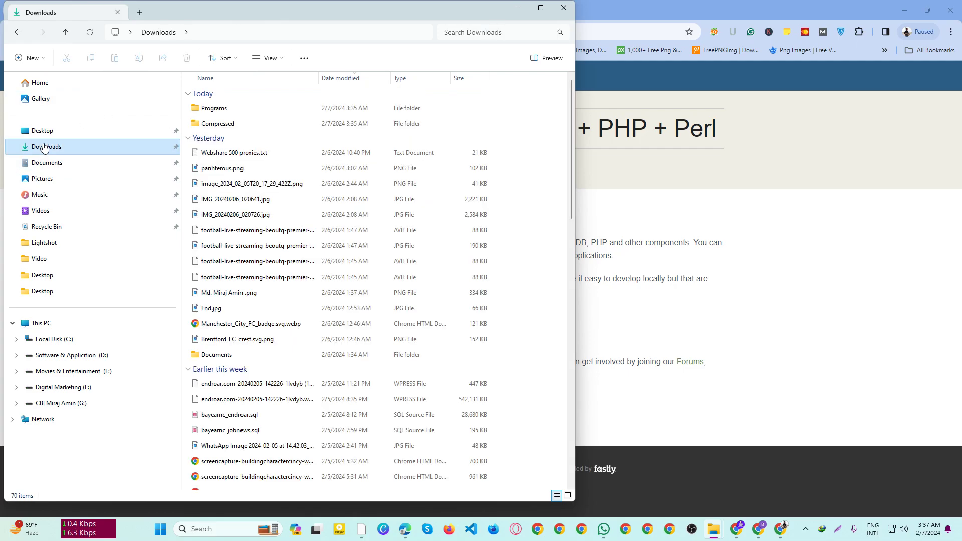
pyautogui.doubleClick(219, 123)
pyautogui.click(222, 113)
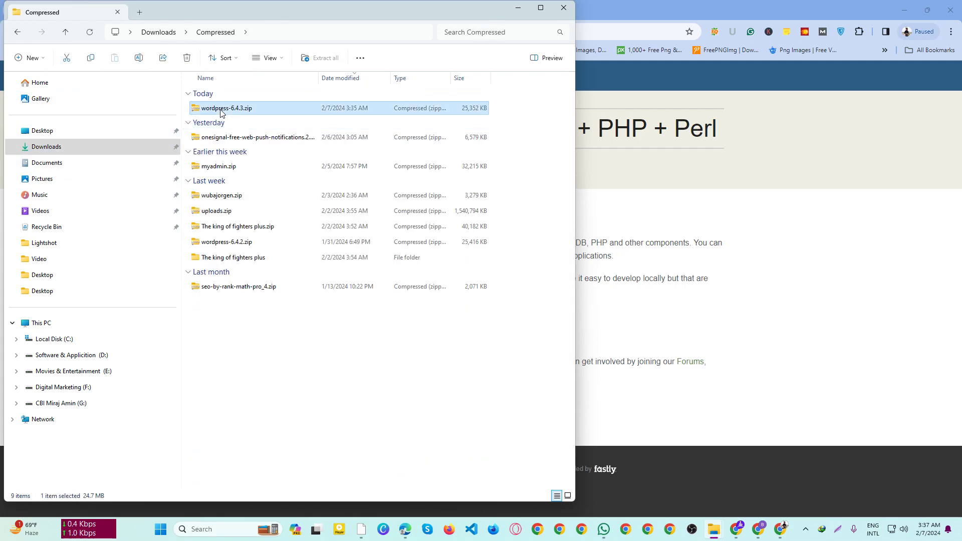
pyautogui.rightClick(222, 113)
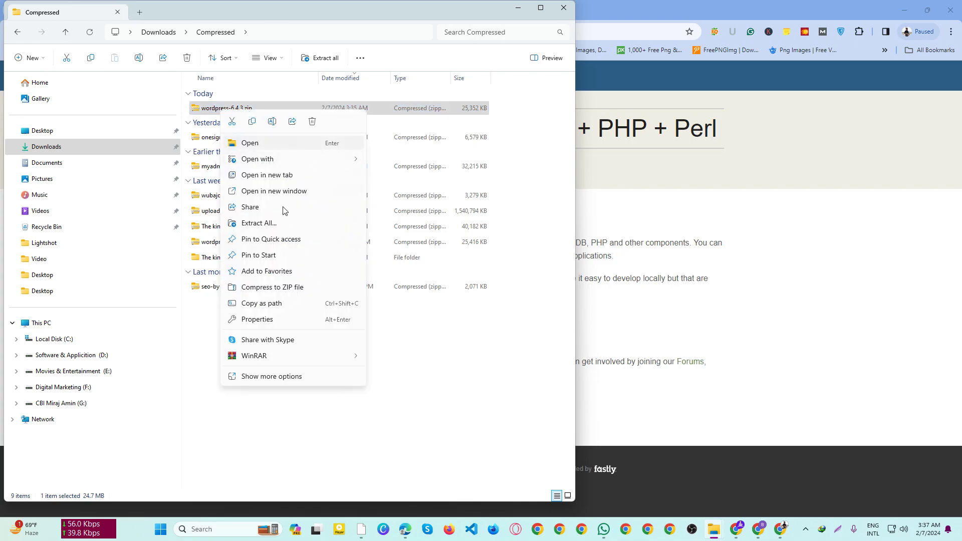
pyautogui.click(252, 122)
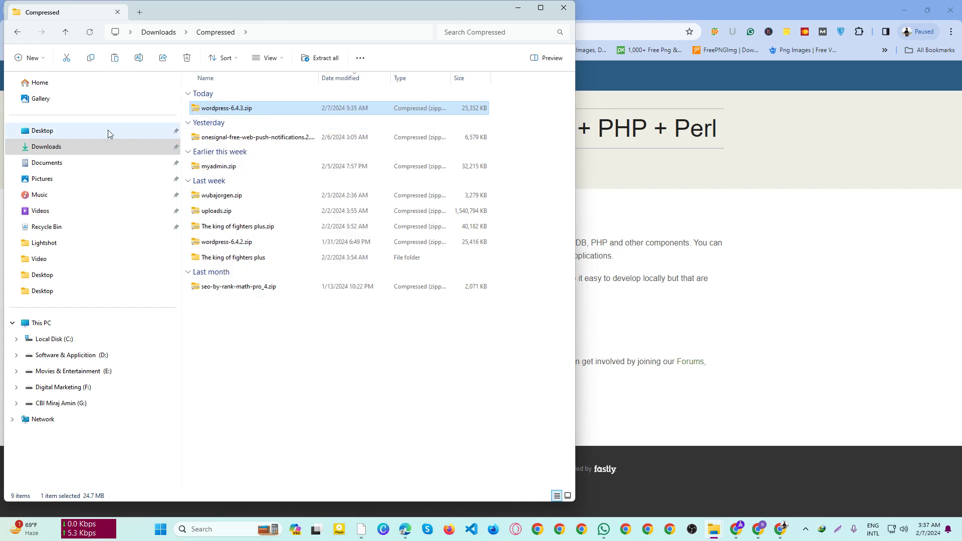
# Step: Navigate File Explorer to C:\xampp\htdocs
pyautogui.click(54, 339)
pyautogui.doubleClick(238, 189)
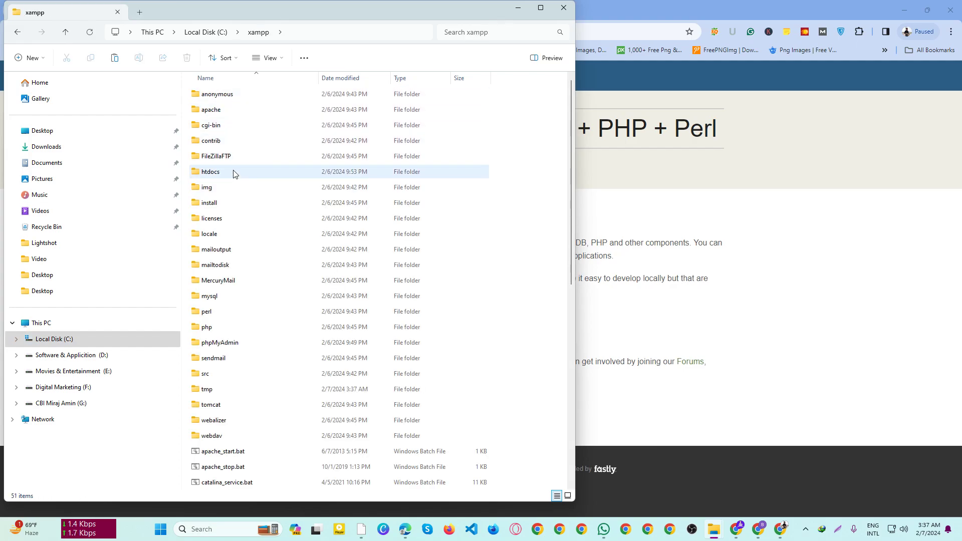
pyautogui.doubleClick(242, 175)
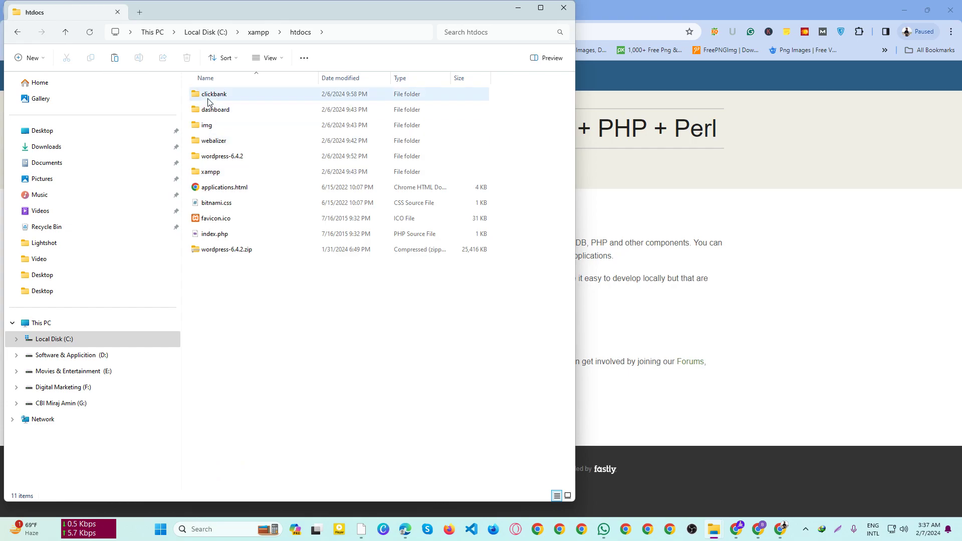
# Step: Paste wordpress-6.4.3.zip into htdocs and delete the old wordpress-6.4.2.zip
pyautogui.rightClick(251, 263)
pyautogui.click(256, 272)
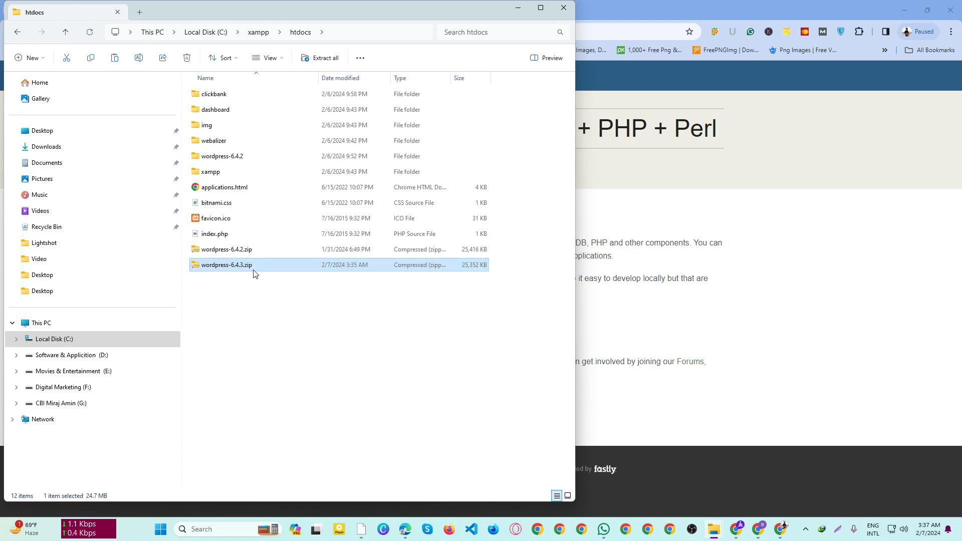
pyautogui.click(240, 253)
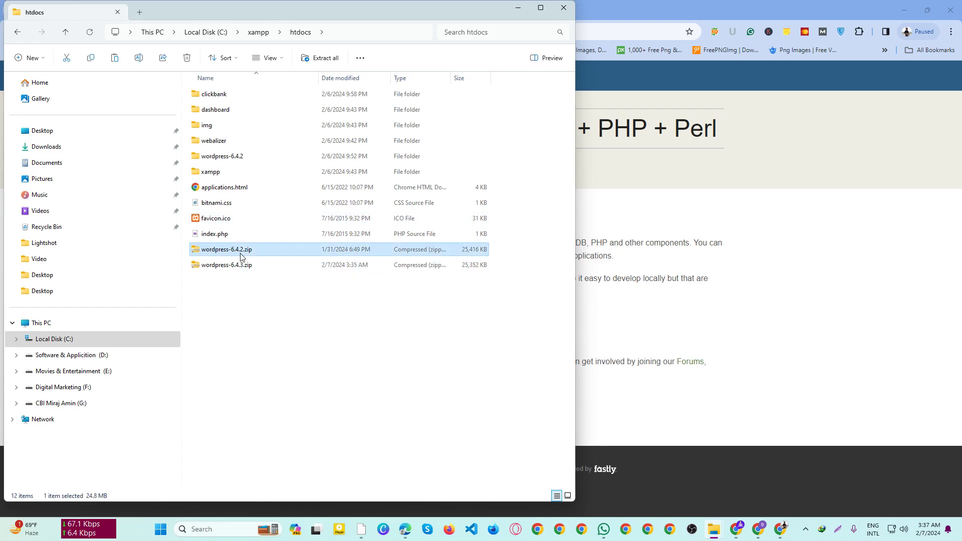
pyautogui.press('Delete')
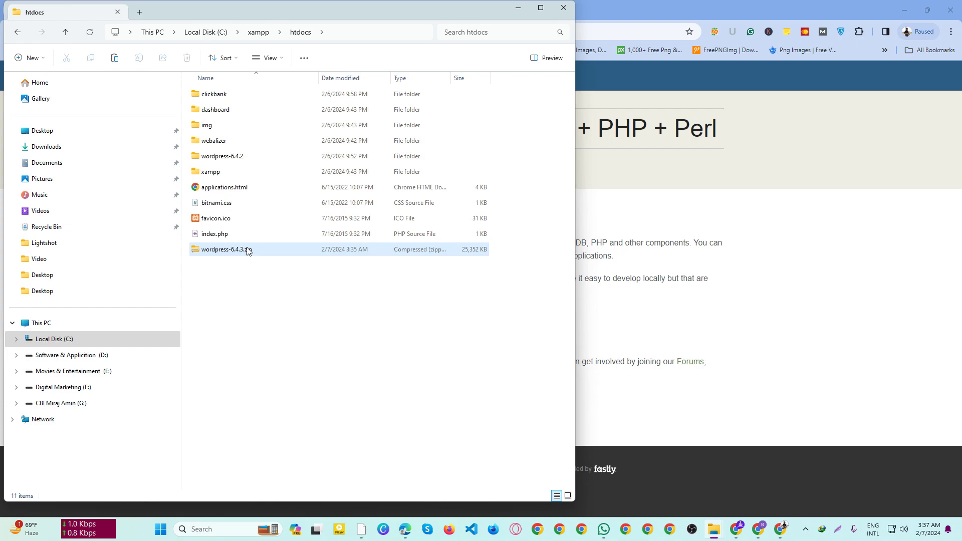
# Step: Select all 19 items in wordpress-6.4.2\wordpress, then return to htdocs
pyautogui.doubleClick(234, 156)
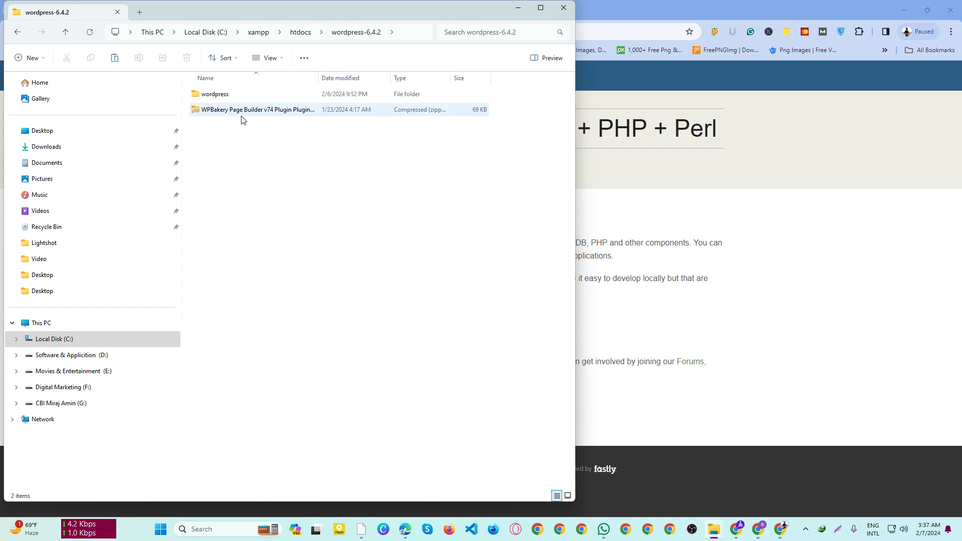
pyautogui.doubleClick(235, 99)
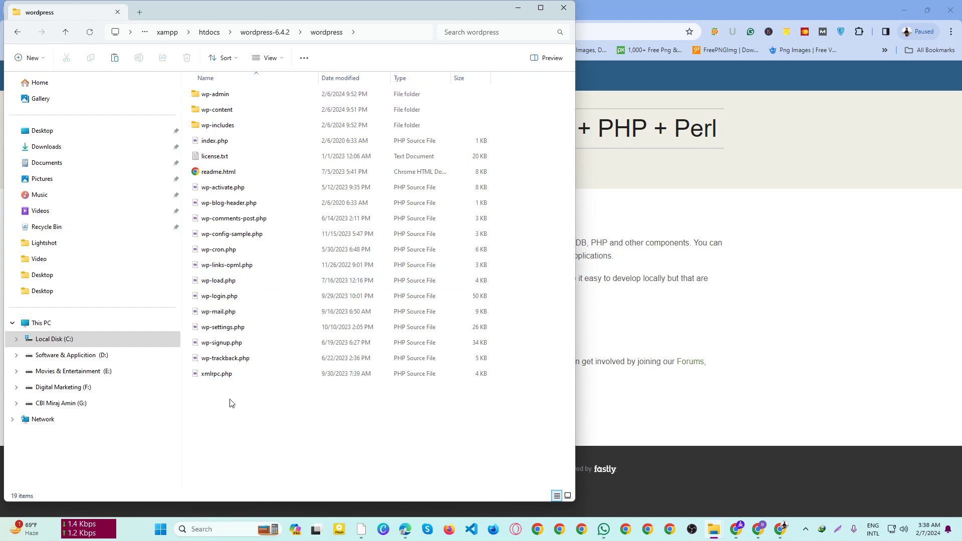
pyautogui.hotkey('ctrl', 'a')
pyautogui.click(218, 33)
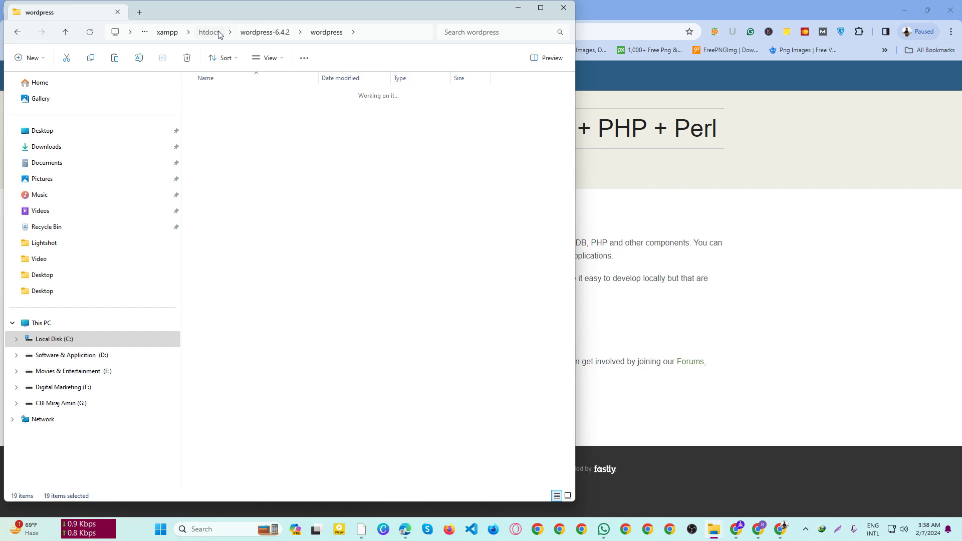
# Step: Make a new folder named test inside htdocs, open it, and paste the WordPress files there
pyautogui.click(235, 287)
pyautogui.rightClick(231, 301)
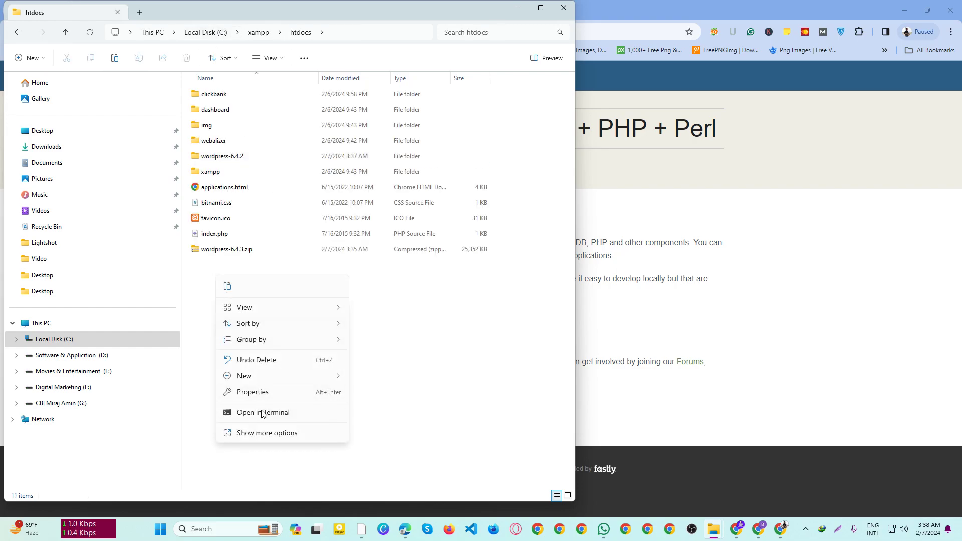
pyautogui.moveTo(273, 378)
pyautogui.click(385, 383)
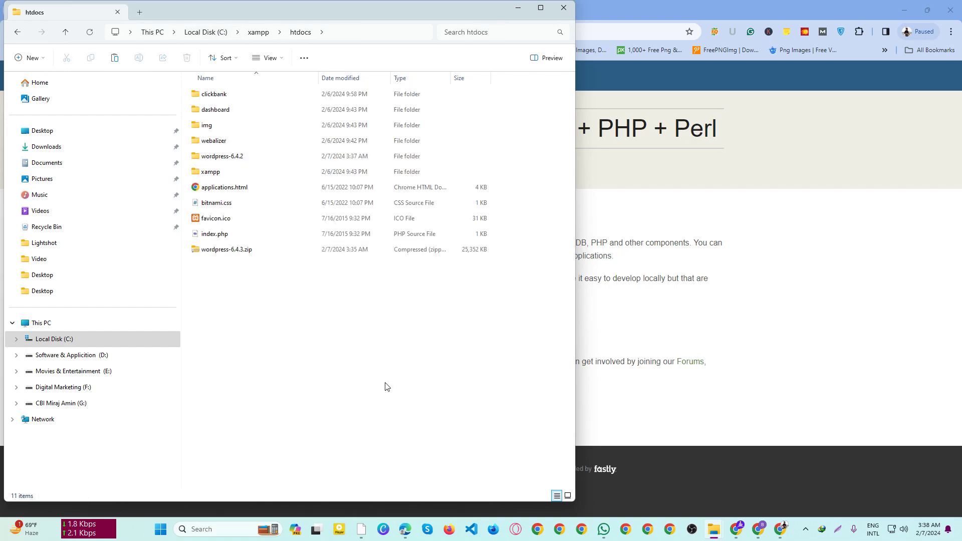
pyautogui.write('te')
pyautogui.press('BackSpace')
pyautogui.write('t')
pyautogui.press('Return')
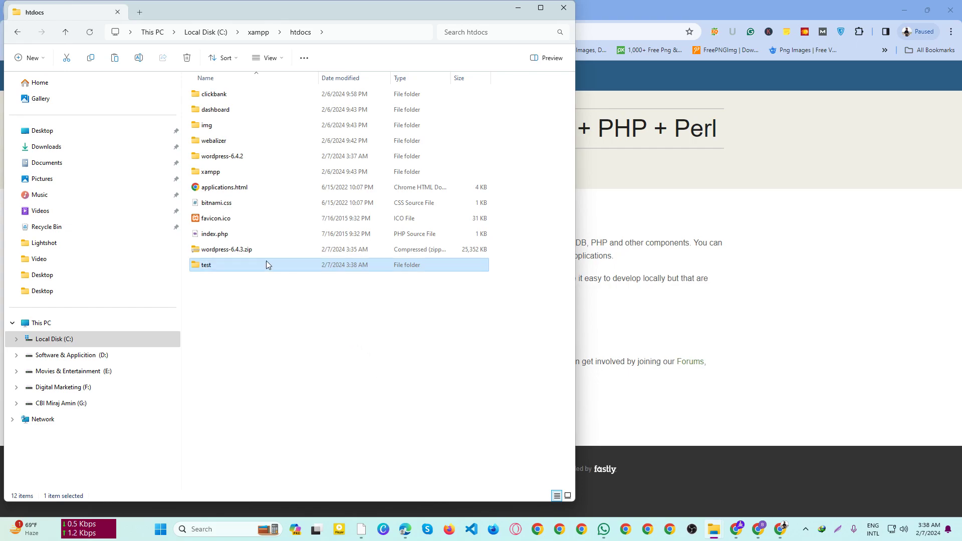
pyautogui.doubleClick(266, 263)
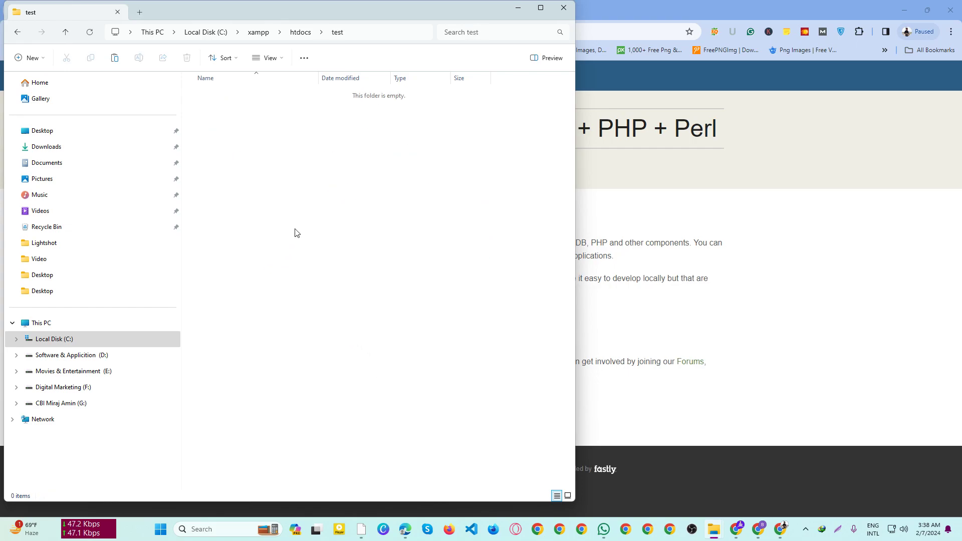
pyautogui.hotkey('ctrl', 'v')
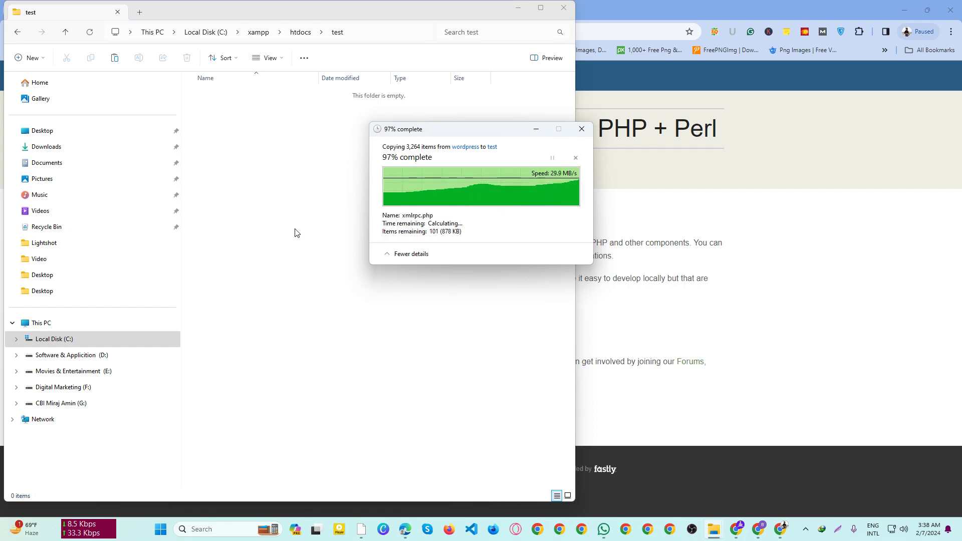
# Step: Load localhost/test, keep English (United States), and start the WordPress database setup
pyautogui.click(517, 8)
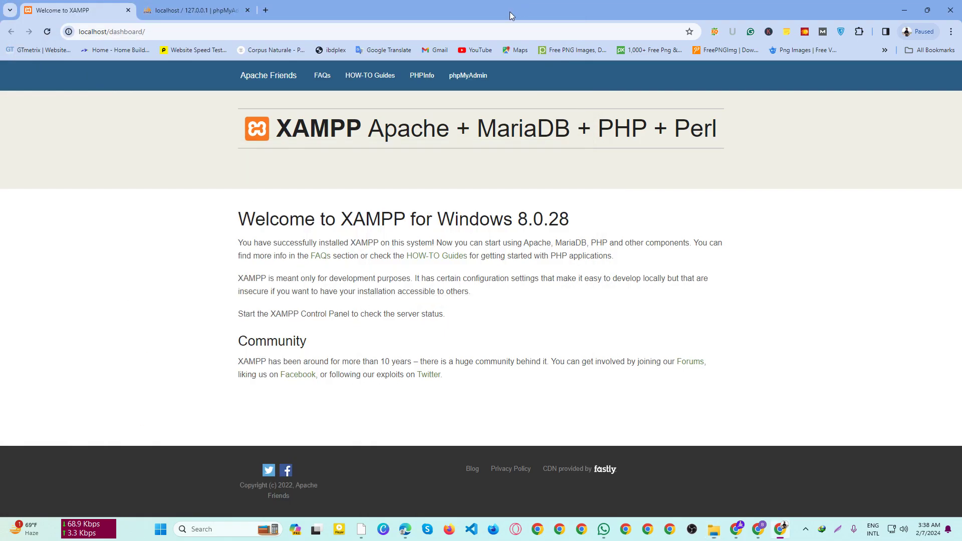
pyautogui.click(110, 41)
pyautogui.moveTo(160, 39); pyautogui.dragTo(115, 37)
pyautogui.write('te')
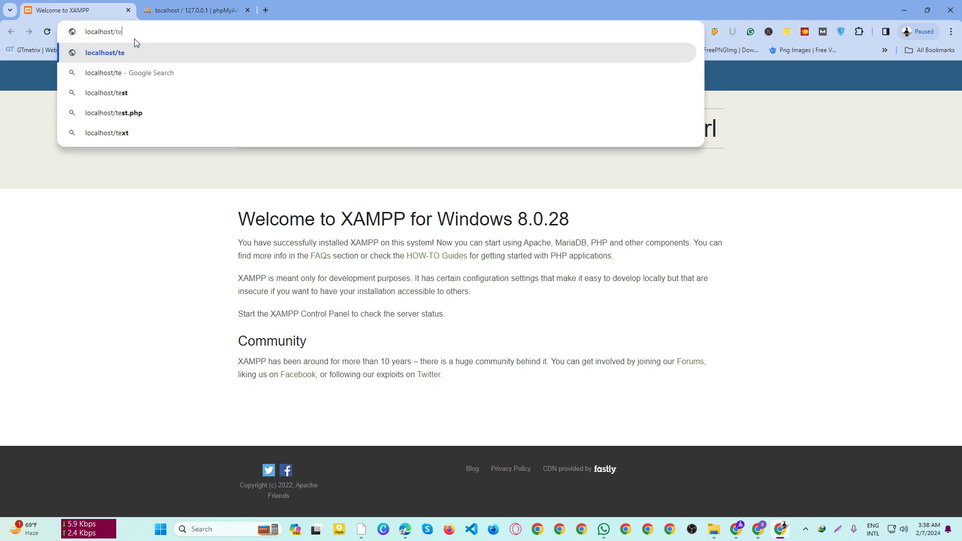
pyautogui.write('st')
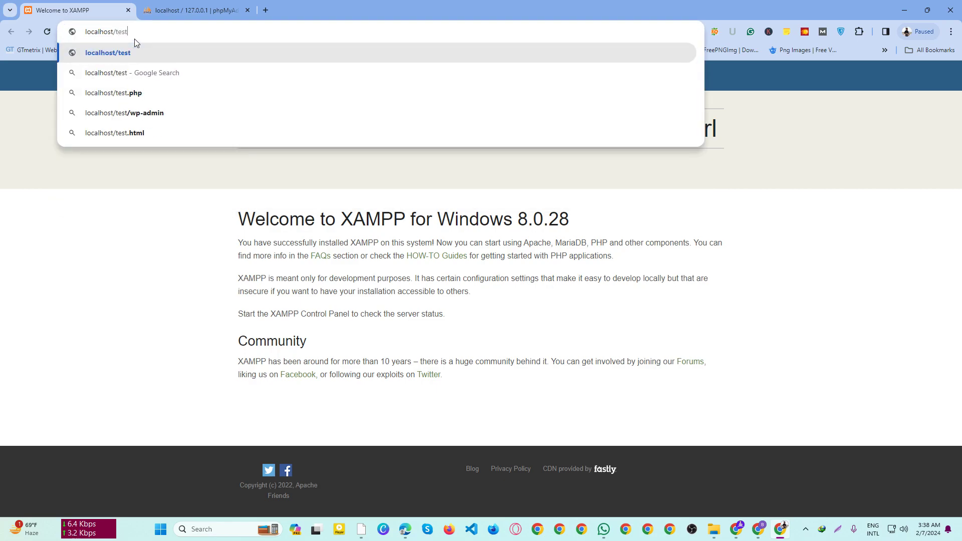
pyautogui.press('Return')
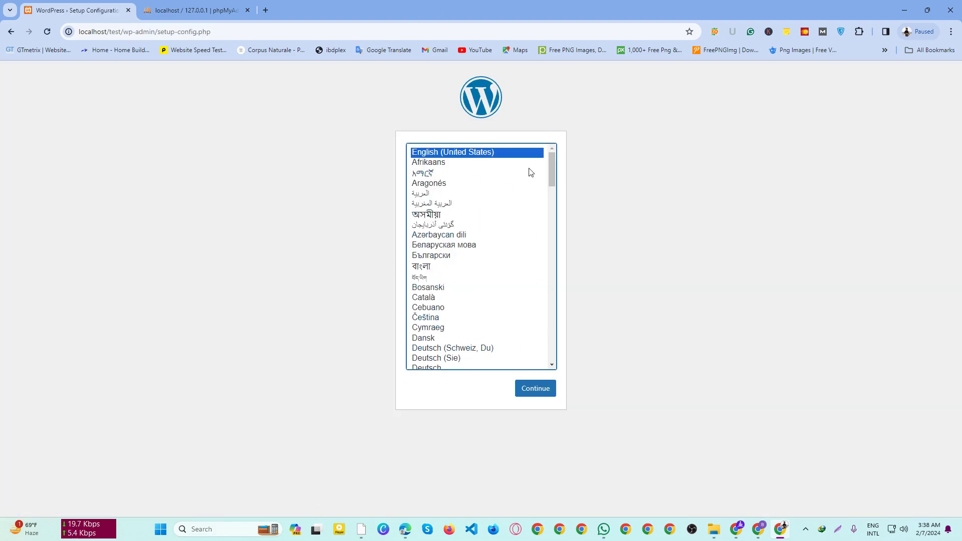
pyautogui.click(545, 392)
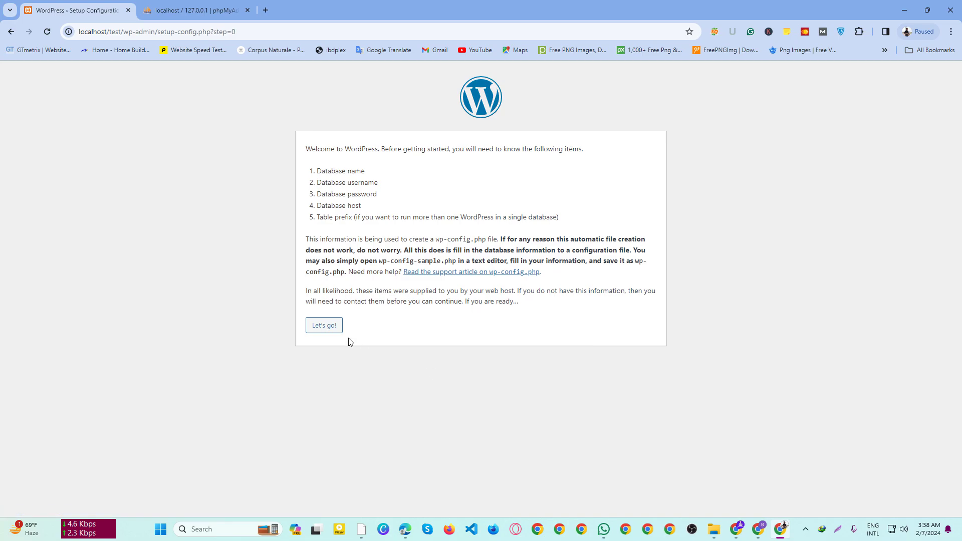
pyautogui.click(326, 326)
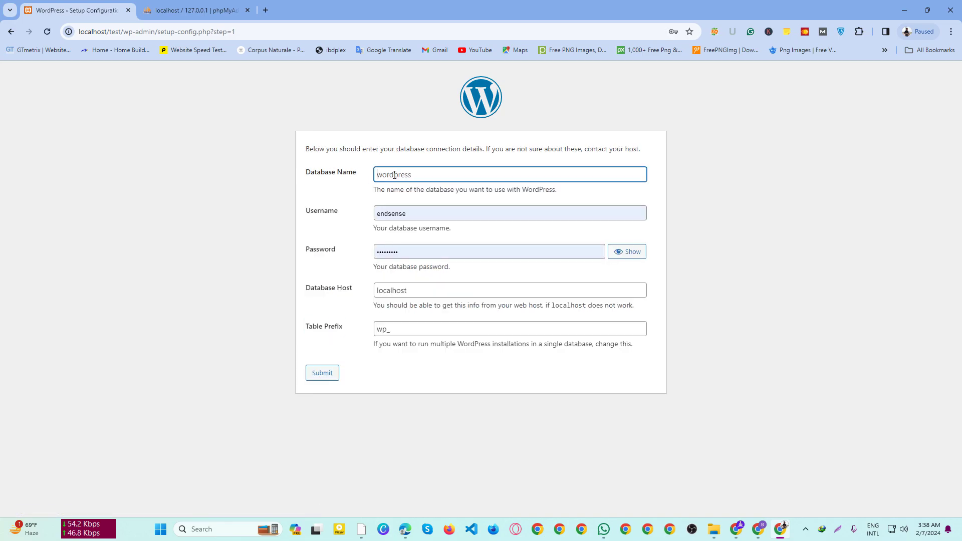
# Step: Clear the autofilled database username and password fields
pyautogui.click(404, 214)
pyautogui.click(401, 252)
pyautogui.moveTo(401, 251); pyautogui.dragTo(358, 253)
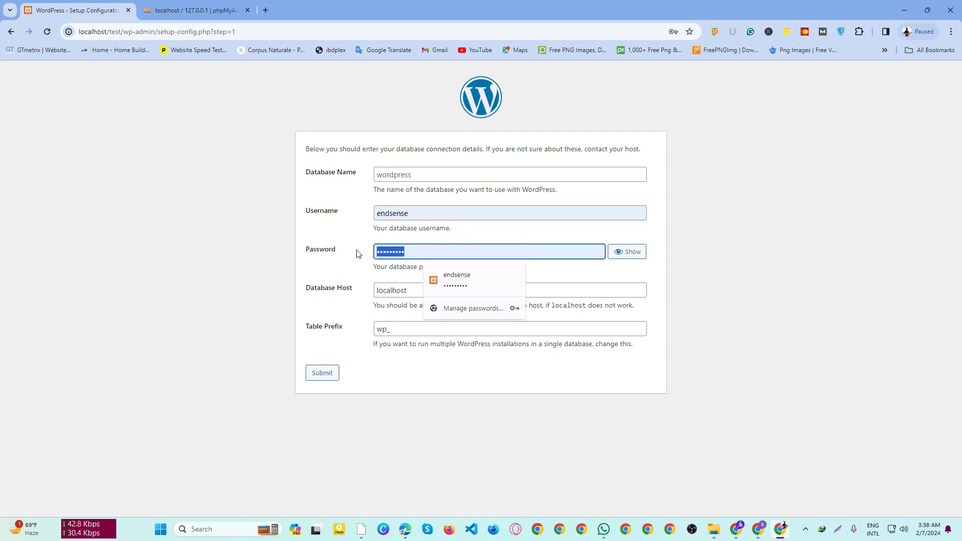
pyautogui.write('a')
pyautogui.click(422, 213)
pyautogui.click(388, 252)
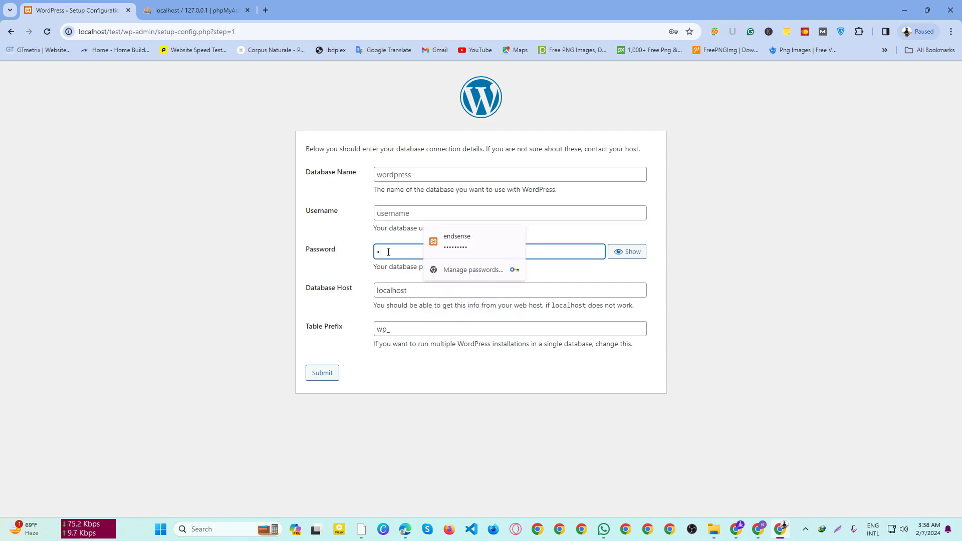
pyautogui.press('BackSpace')
pyautogui.click(346, 244)
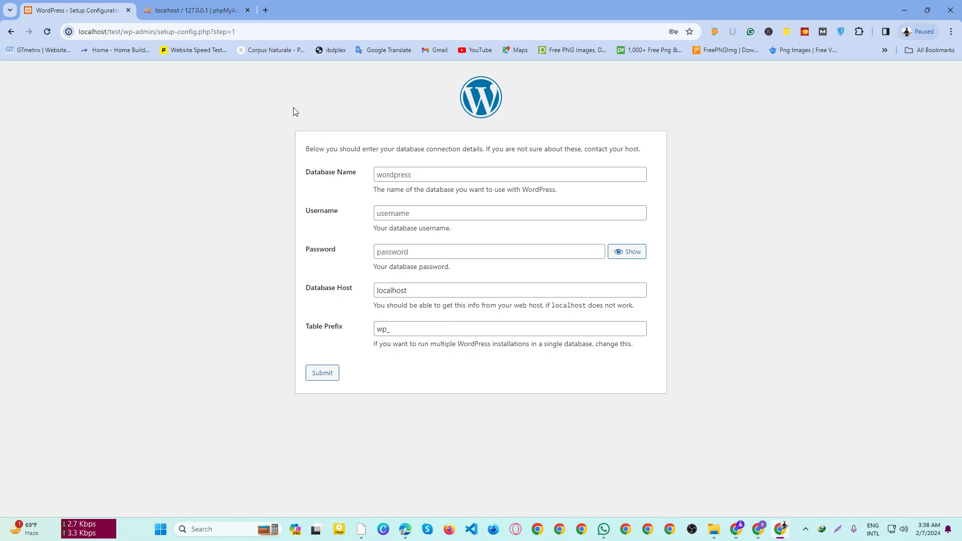
# Step: In phpMyAdmin, create a database named test
pyautogui.click(196, 10)
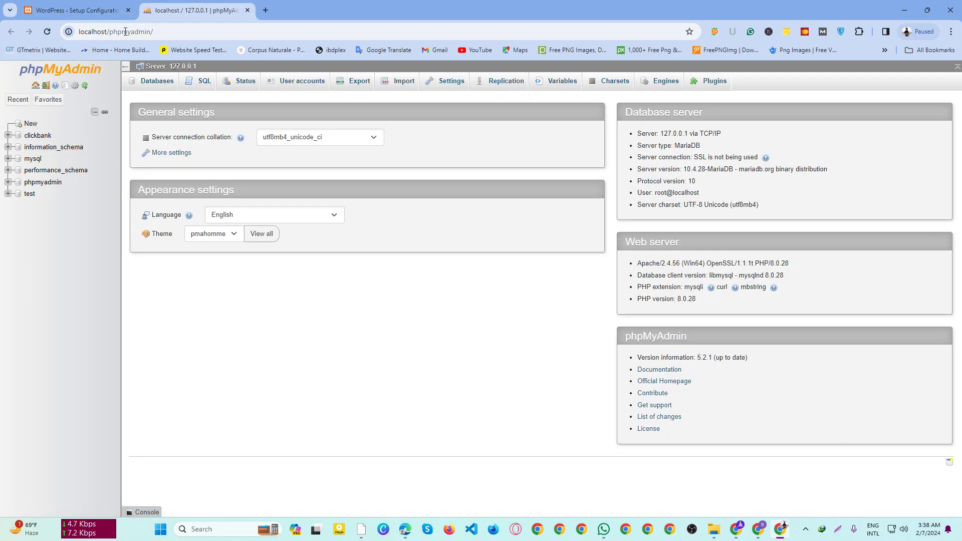
pyautogui.click(31, 125)
pyautogui.click(180, 165)
pyautogui.write('endsen')
pyautogui.hotkey('ctrl', 'a')
pyautogui.press('BackSpace')
pyautogui.write('test')
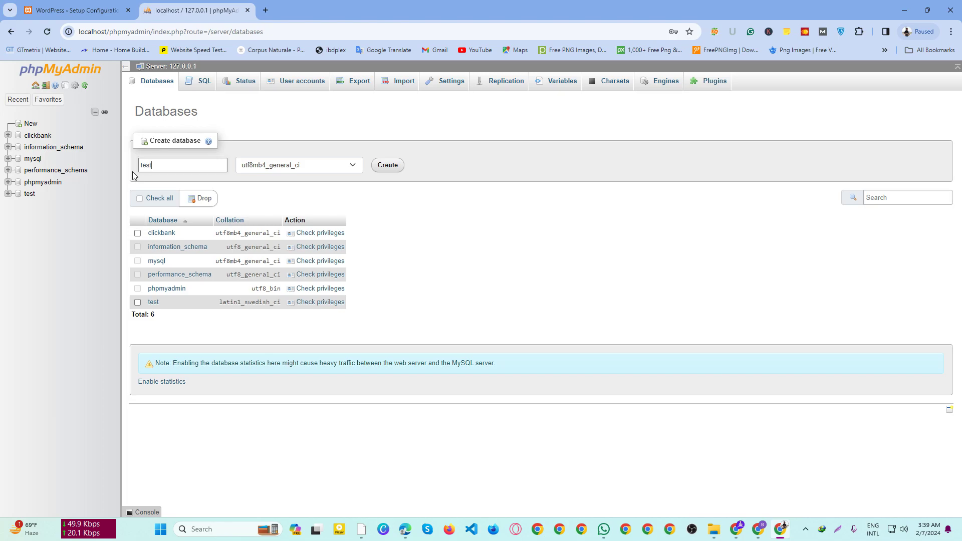
pyautogui.click(391, 170)
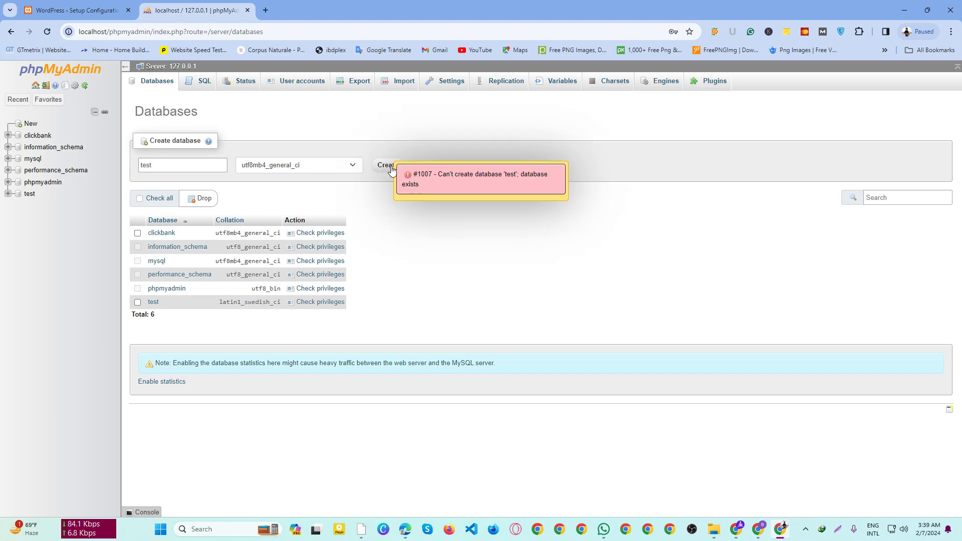
# Step: Leave the test database page and return to the new-database page
pyautogui.click(28, 195)
pyautogui.write('endsense')
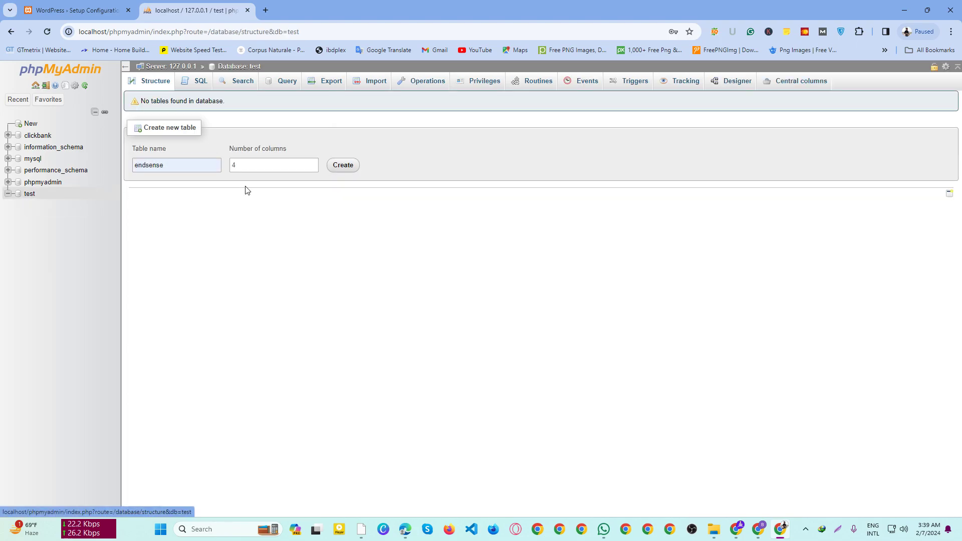
pyautogui.click(33, 196)
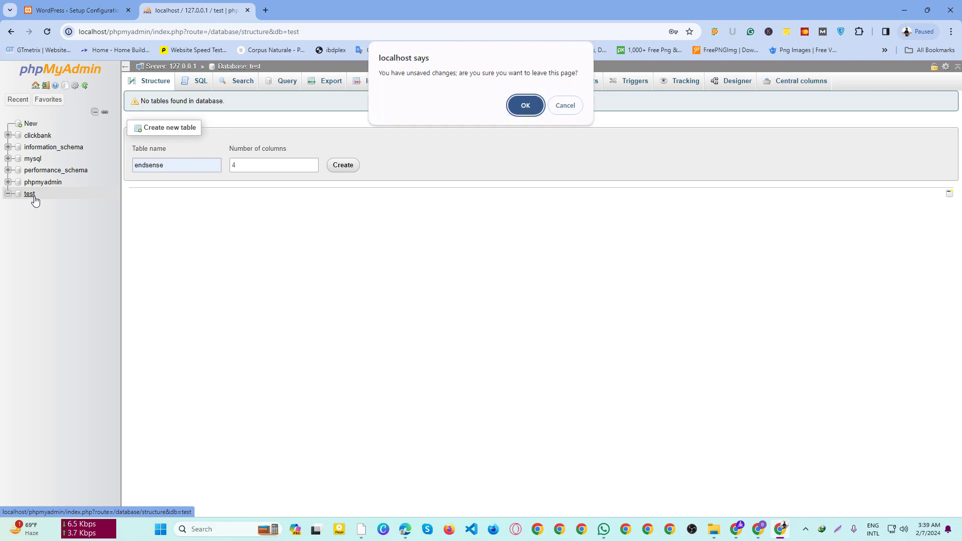
pyautogui.click(564, 105)
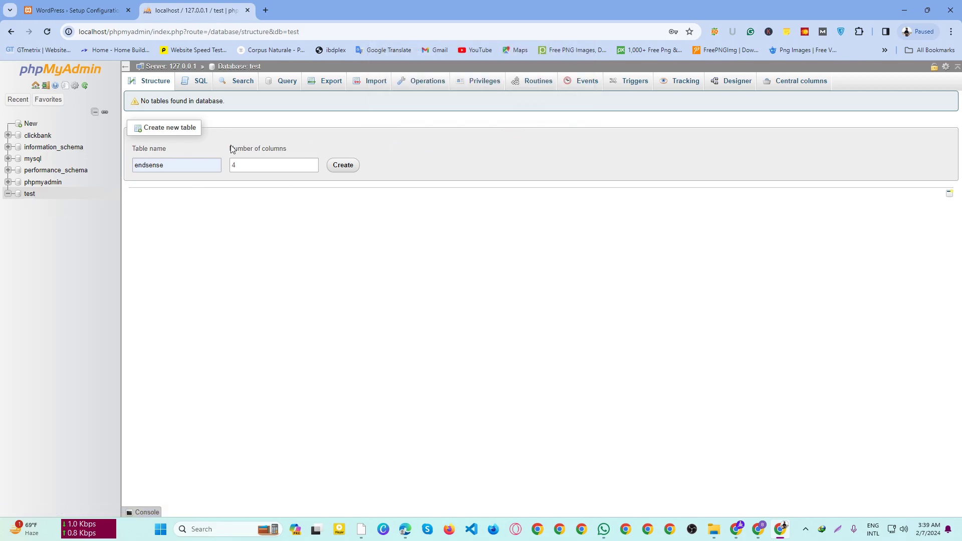
pyautogui.click(36, 123)
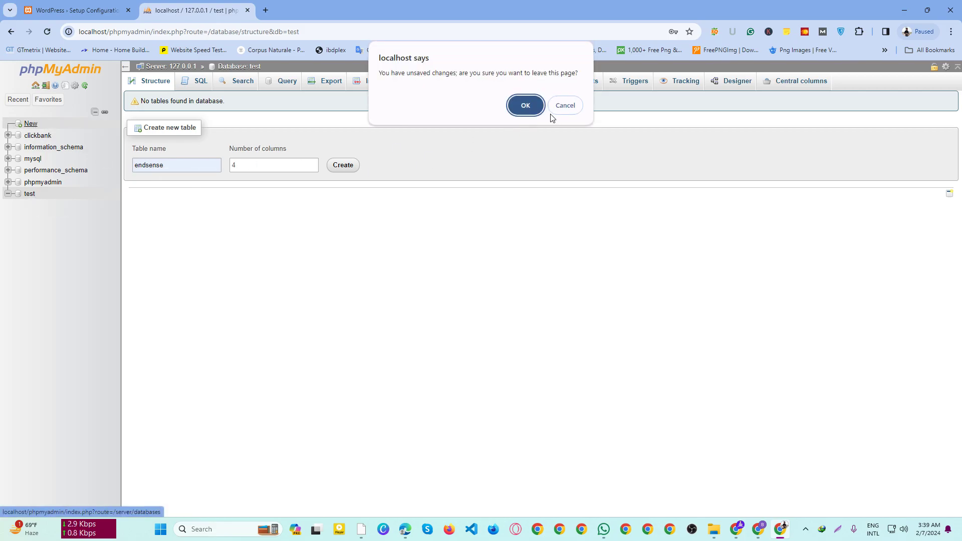
pyautogui.press('Return')
# Step: Create the test1 database and go back to the WordPress setup tab
pyautogui.write('test1')
pyautogui.click(384, 169)
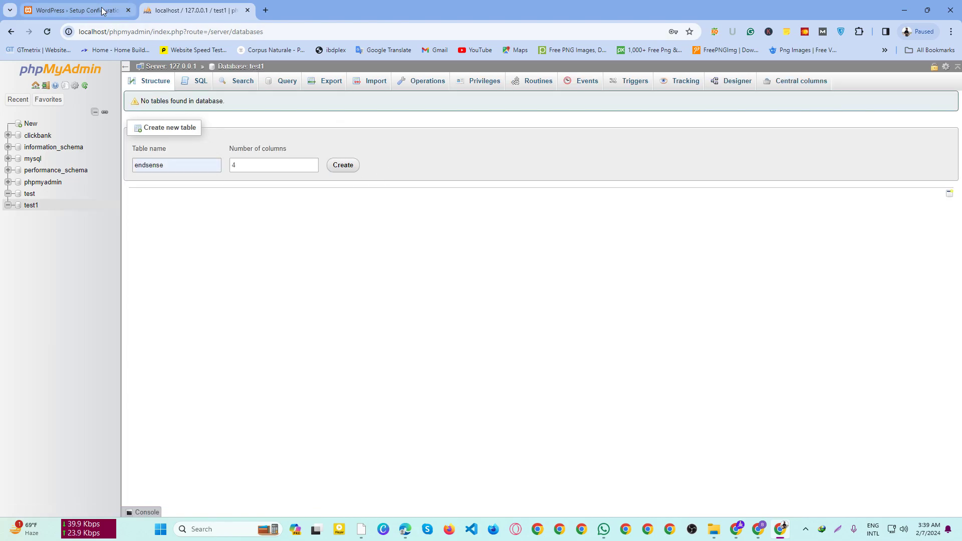
pyautogui.click(256, 70)
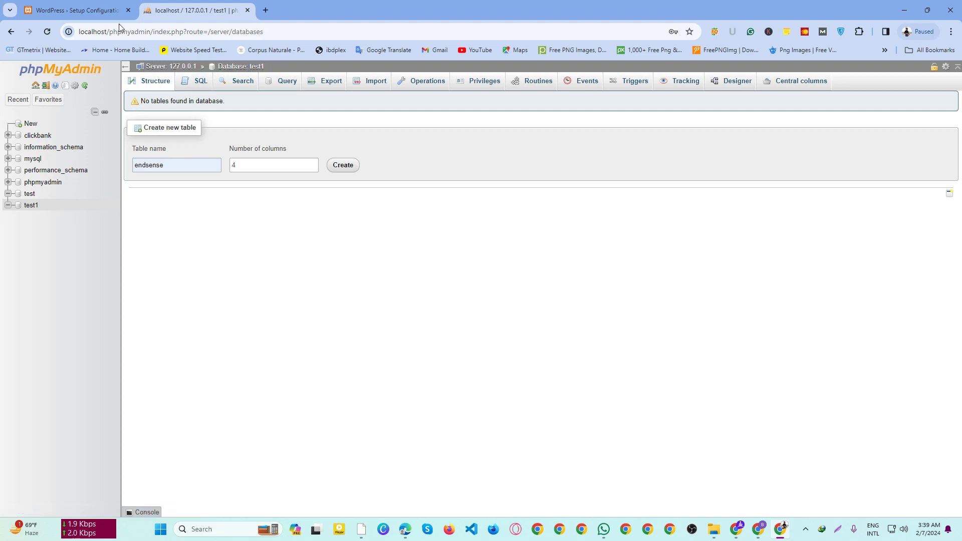
pyautogui.click(92, 12)
pyautogui.click(424, 180)
# Step: Submit database name test1 and username root with an empty password
pyautogui.write('test1')
pyautogui.click(398, 212)
pyautogui.write('root')
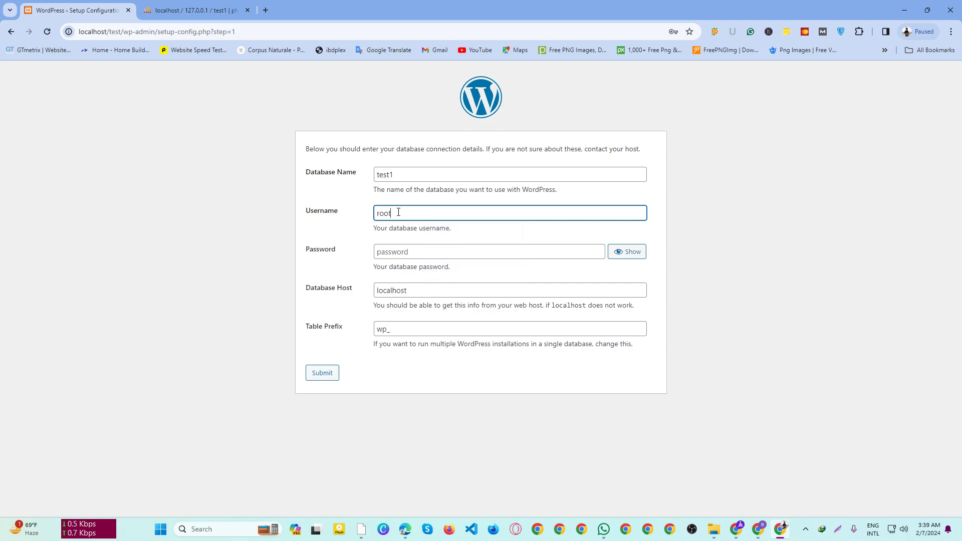
pyautogui.click(435, 250)
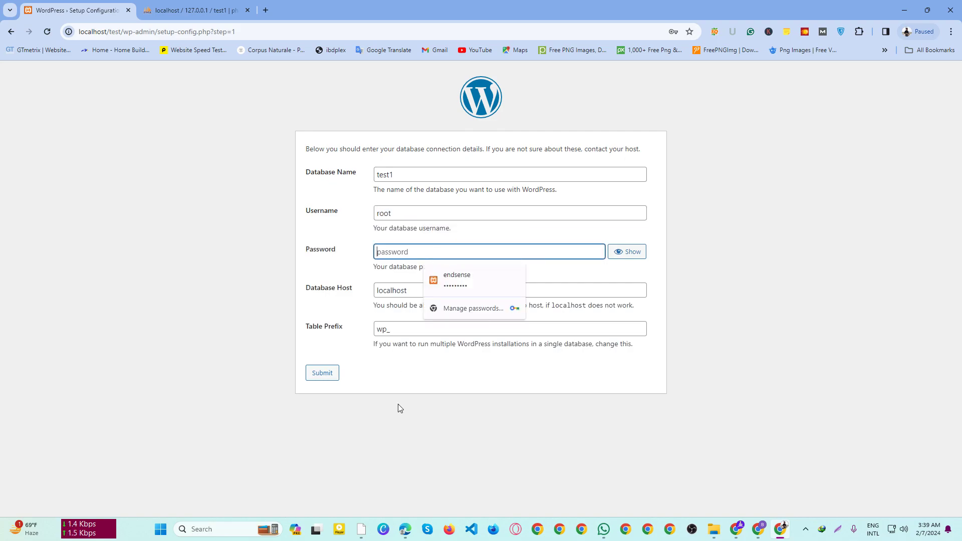
pyautogui.click(399, 407)
pyautogui.click(322, 373)
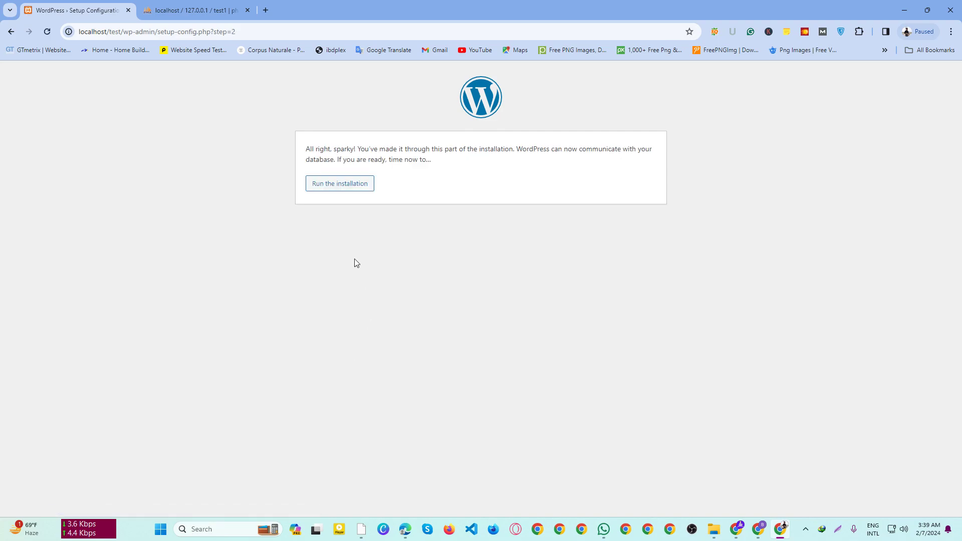
# Step: Enter site title 'My test Site', admin username admin, and a short password
pyautogui.click(347, 190)
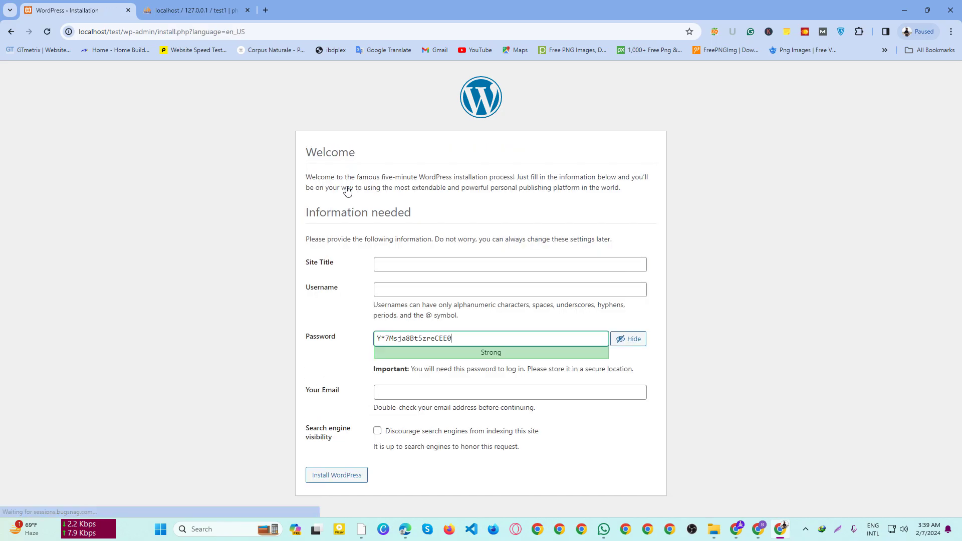
pyautogui.click(406, 270)
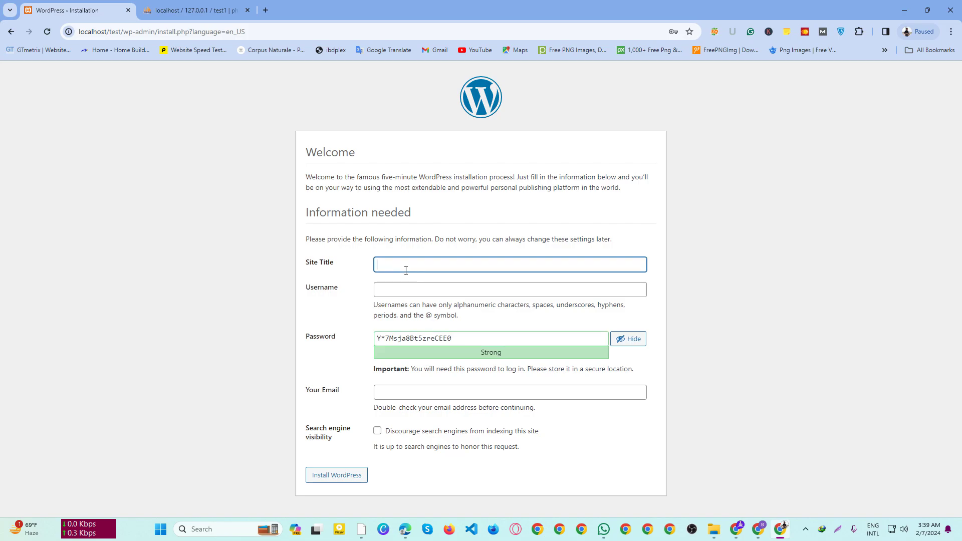
pyautogui.write('My test Site')
pyautogui.click(416, 294)
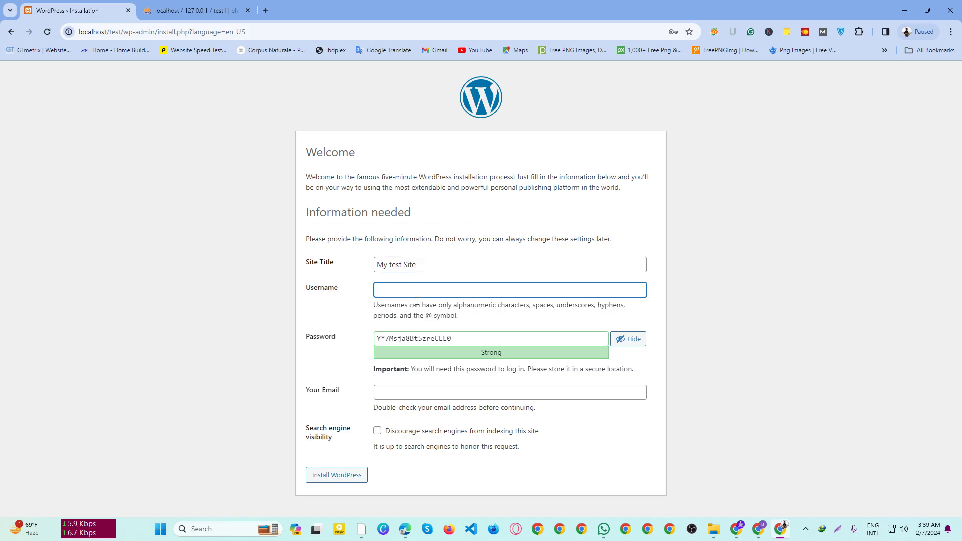
pyautogui.write('admin')
pyautogui.moveTo(481, 338); pyautogui.dragTo(290, 335)
pyautogui.write('1234')
# Step: Confirm the weak password, enter the admin e-mail address, and install WordPress
pyautogui.click(373, 390)
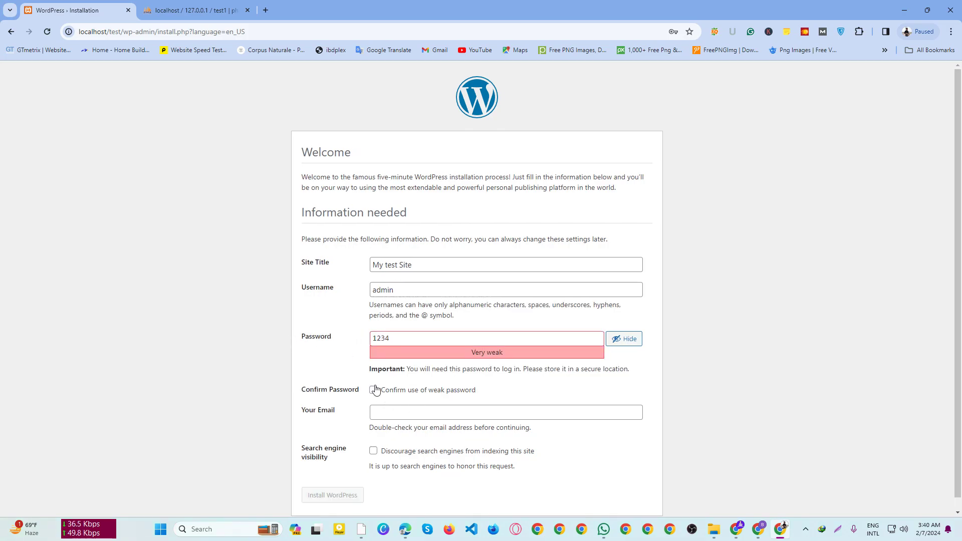
pyautogui.click(394, 414)
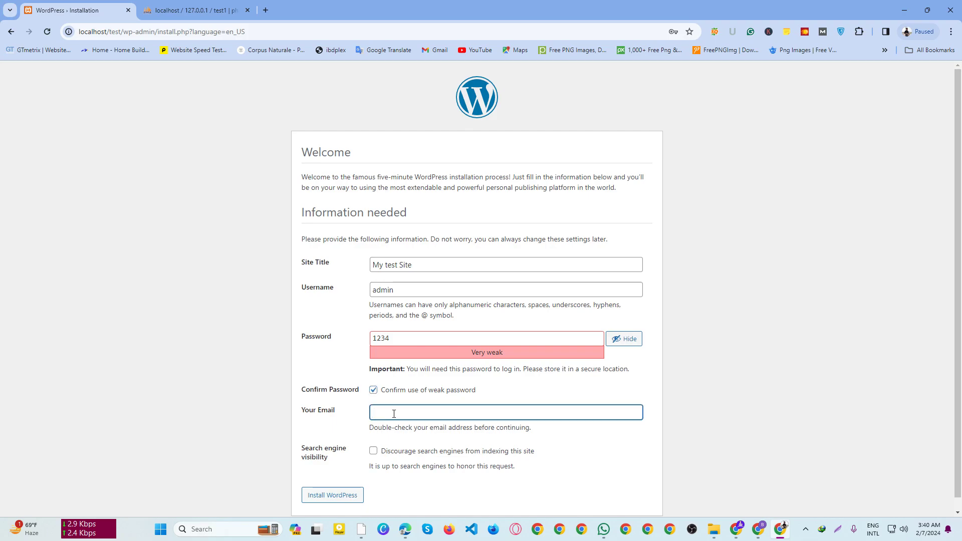
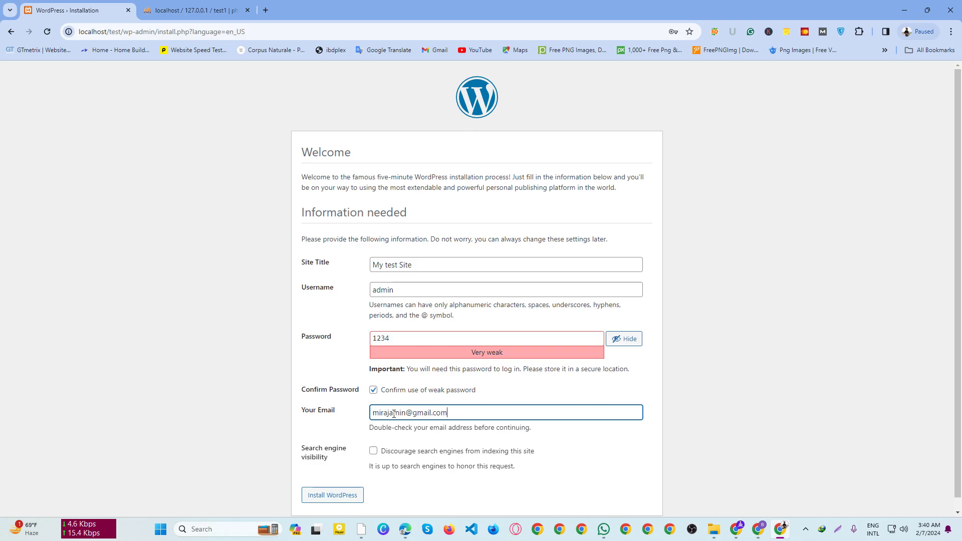
pyautogui.click(350, 501)
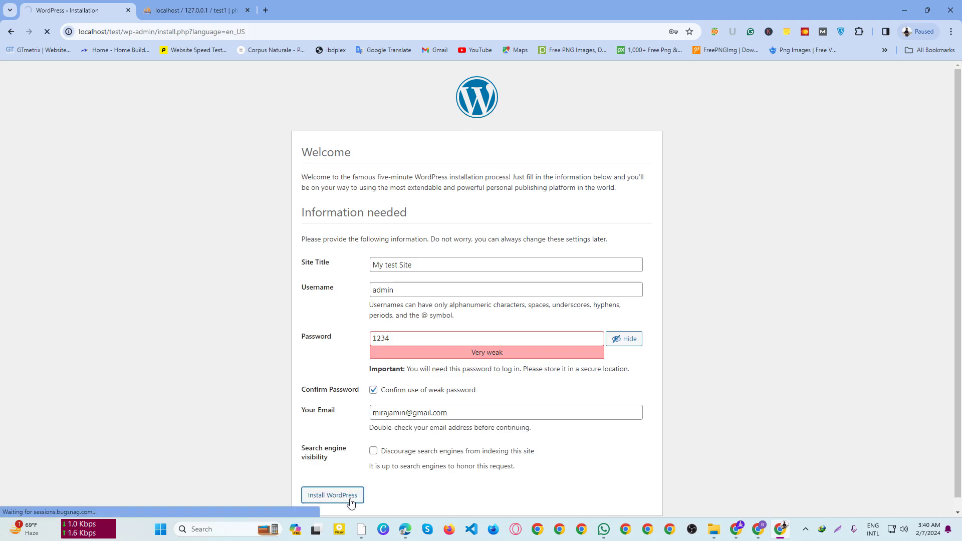
pyautogui.click(673, 184)
# Step: Log in as admin and open the My test Site front page via Visit Site
pyautogui.click(315, 258)
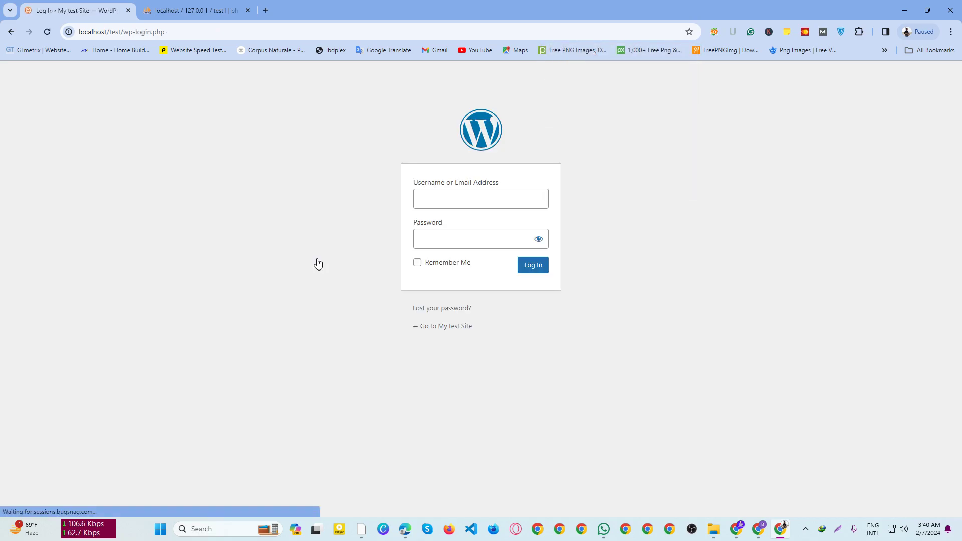
pyautogui.click(539, 239)
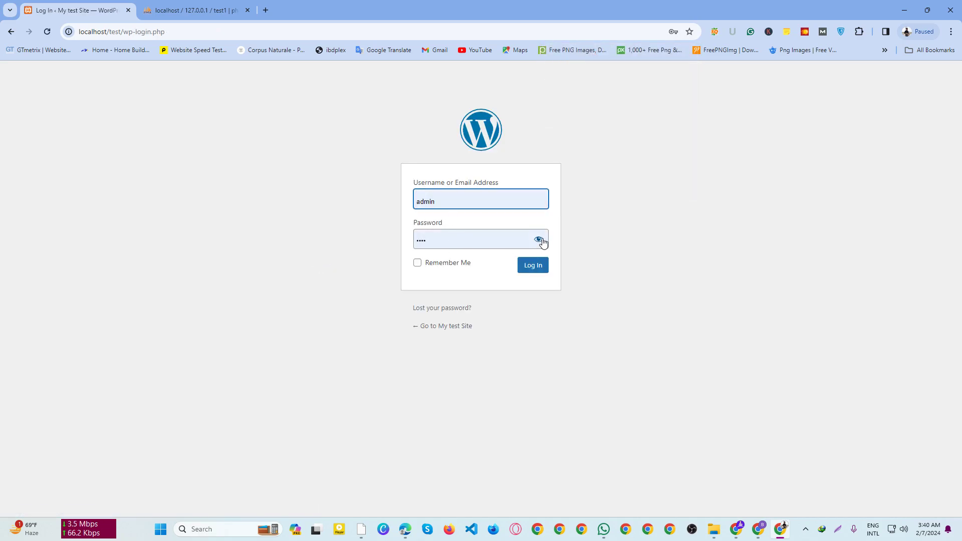
pyautogui.click(534, 267)
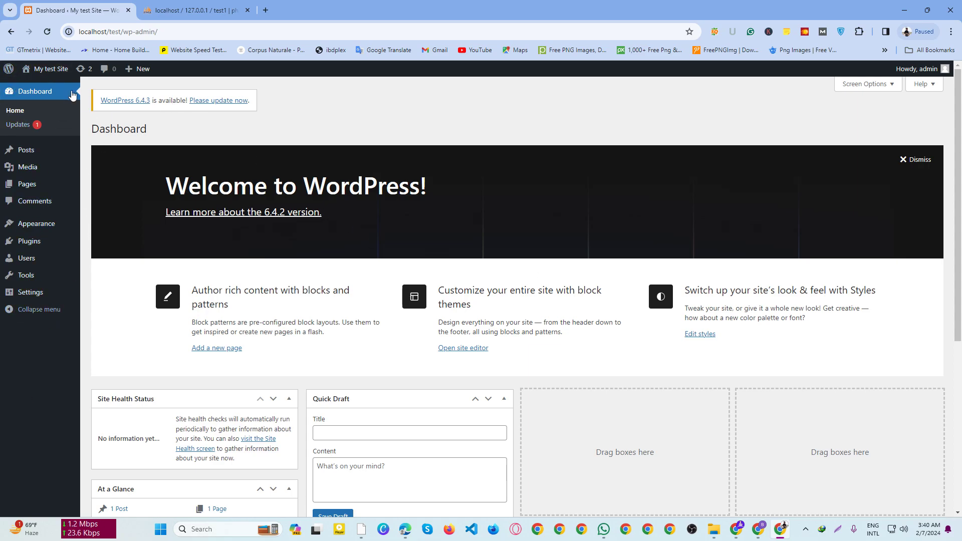
pyautogui.moveTo(50, 69)
pyautogui.keyDown('ctrl'); pyautogui.click(46, 87); pyautogui.keyUp('ctrl')
pyautogui.click(195, 10)
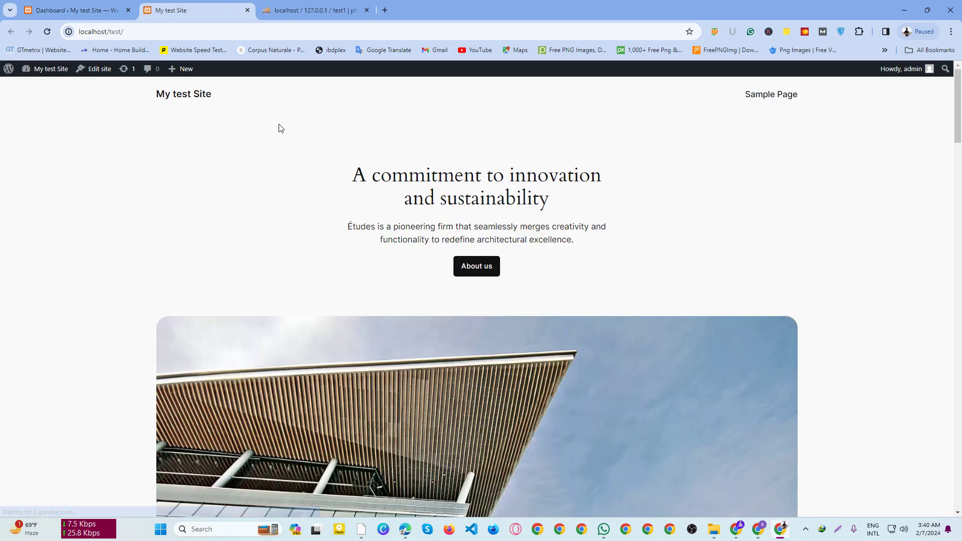